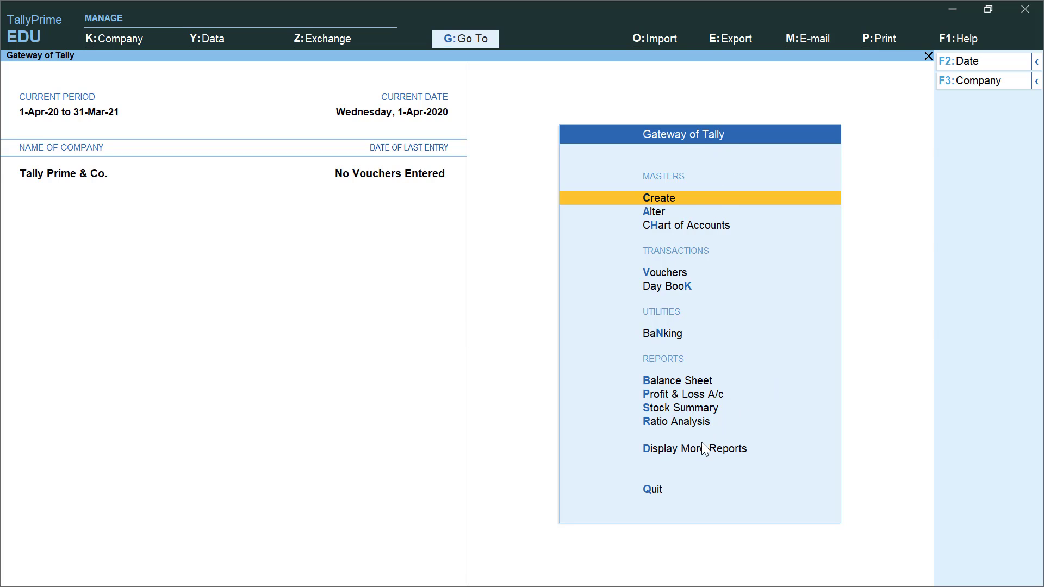
- Open the Balance Sheet report from the Gateway of Tally
key("b")
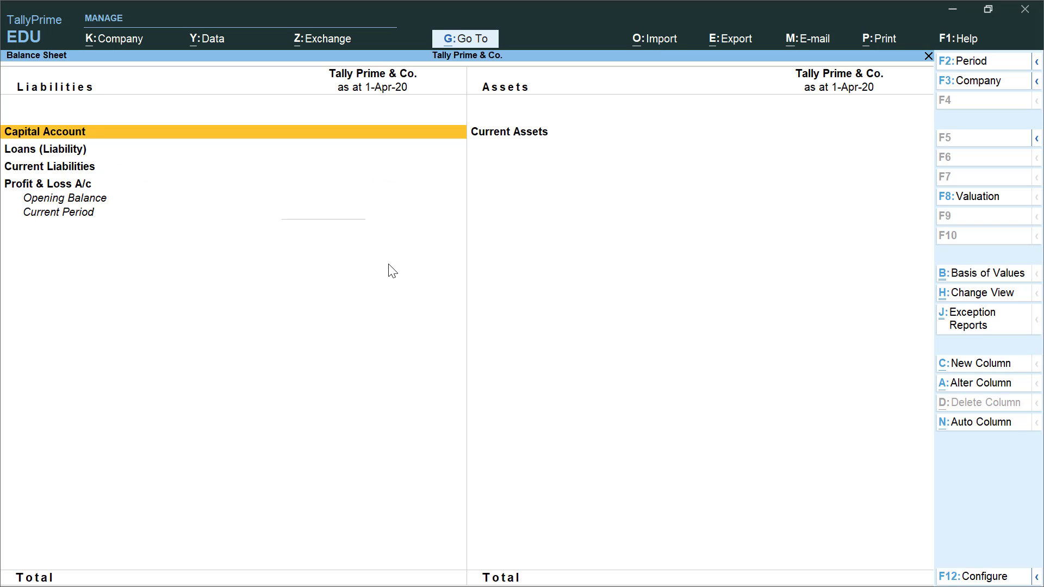
- Leave the empty Balance Sheet dated 1-Apr-20
key("alt")
key("Escape")
key("Escape")
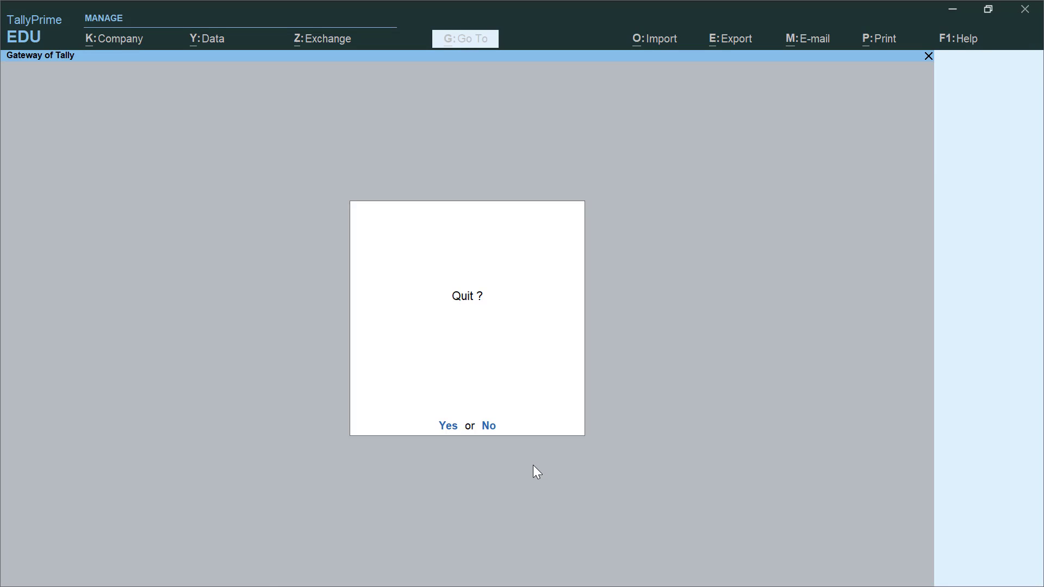
key("Escape")
key("Down")
key("Return")
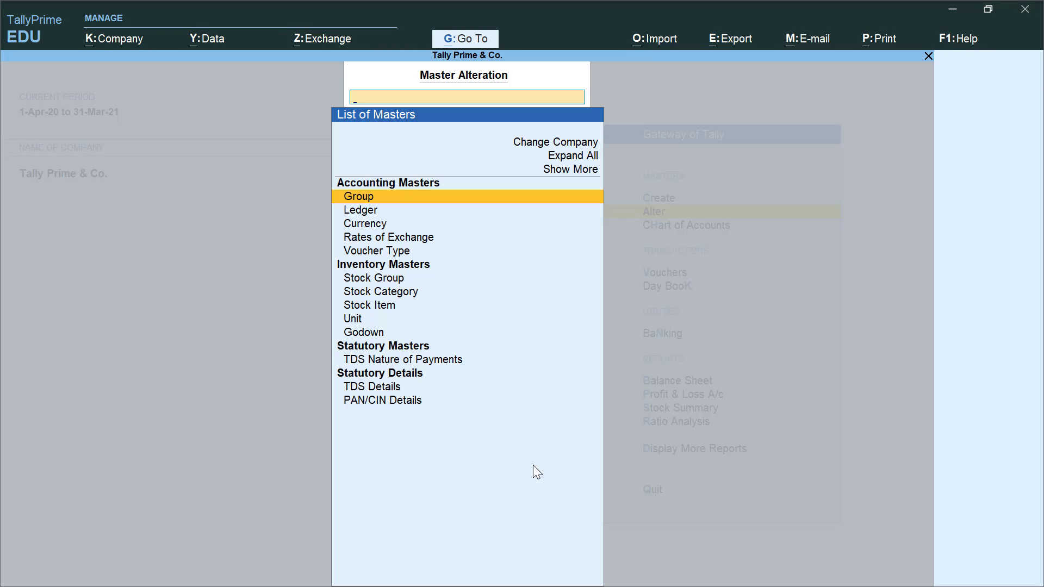
key("Down")
key("Return")
key("Down")
key("Down")
key("Down")
key("Down")
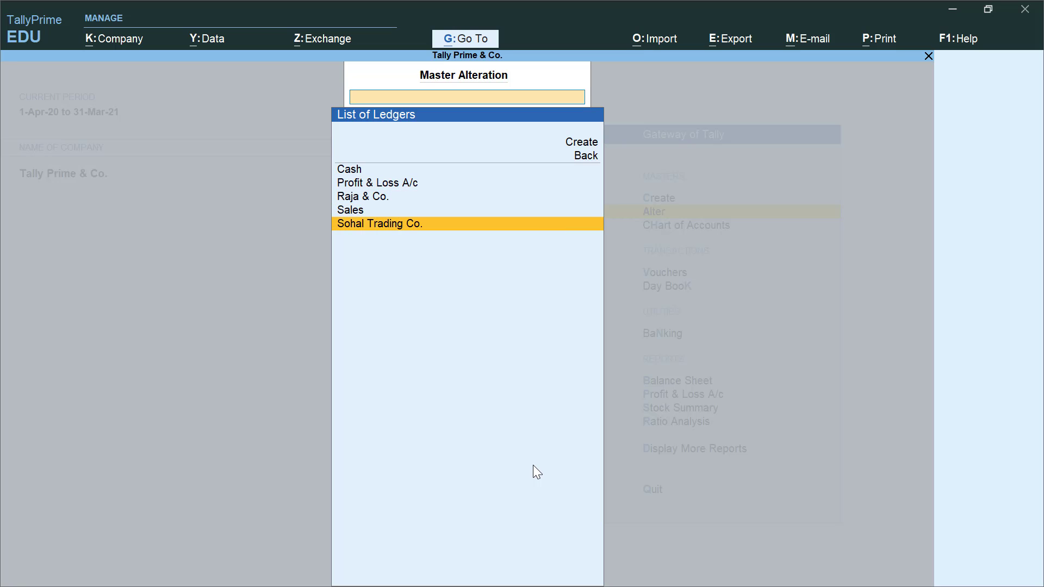
key("Return")
key("Return")
key("Return")
key("Return")
key("Return")
key("Return")
key("Return")
key("Return")
key("Return")
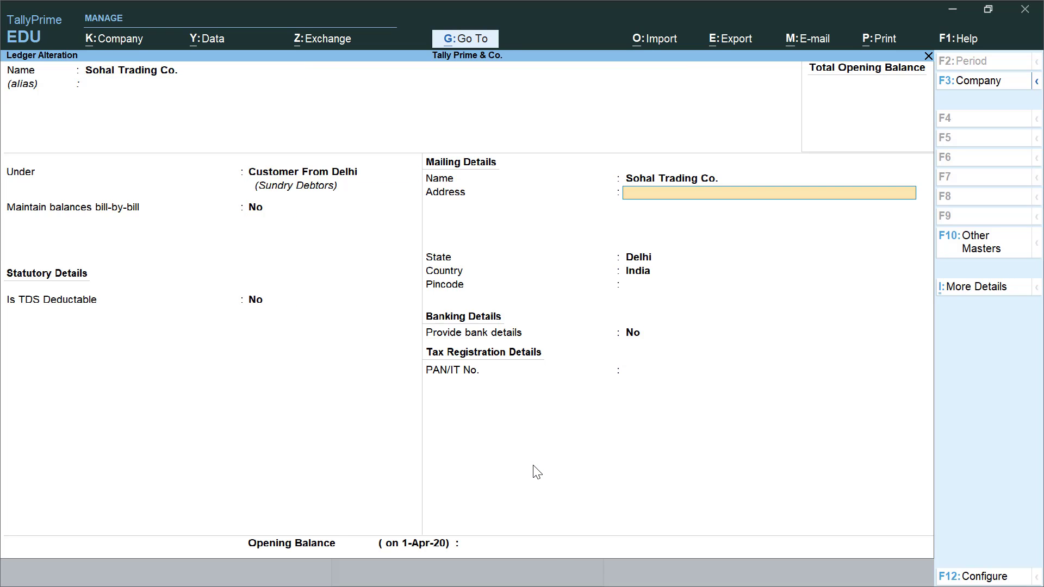
key("Return")
key("Return")
key("Return")
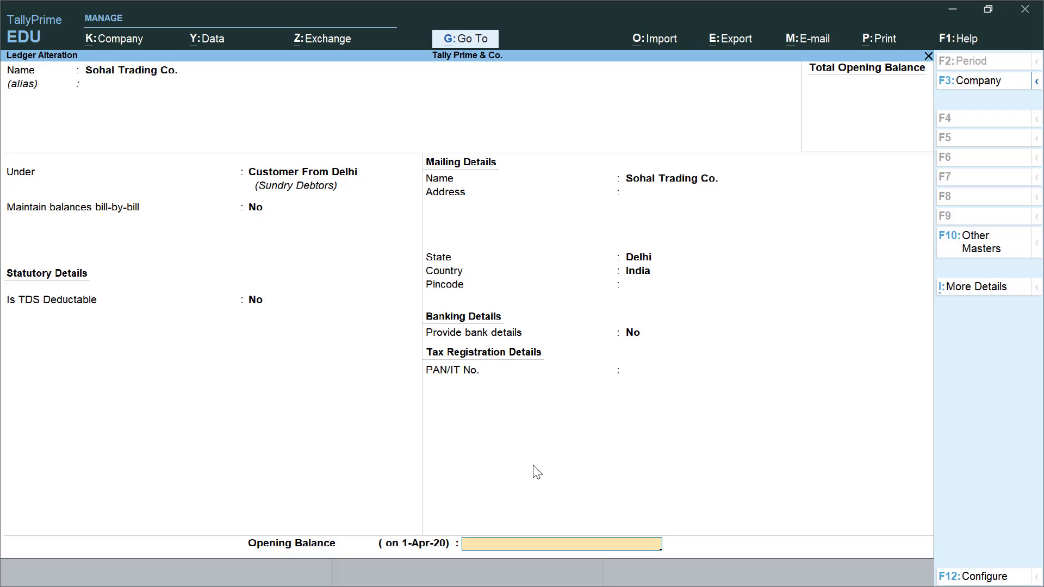
key("Return")
key("Return")
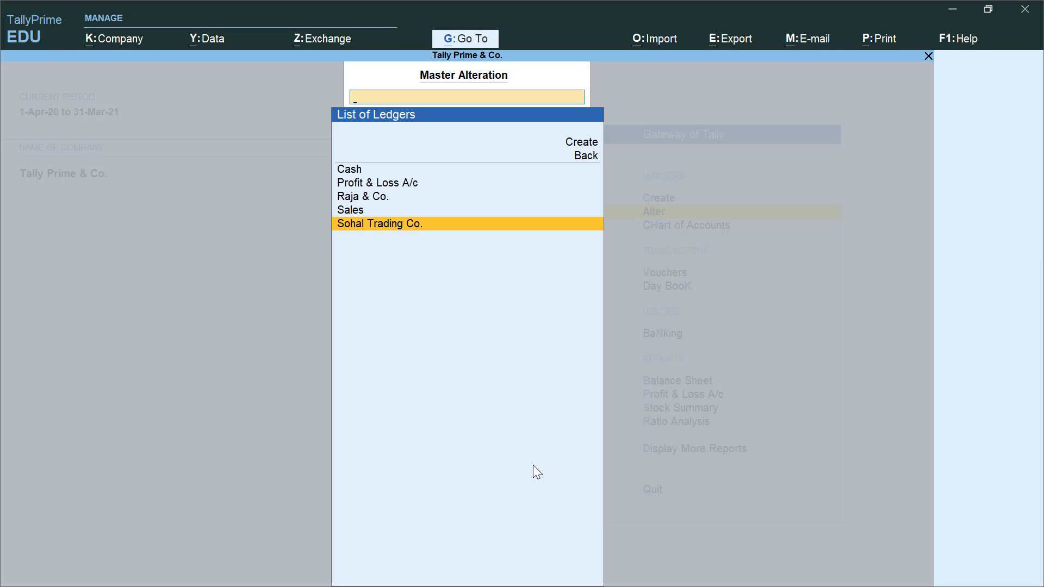
key("Up")
key("Up")
key("Return")
key("Return")
key("Return")
key("Return")
key("Return")
key("Return")
key("Return")
key("Return")
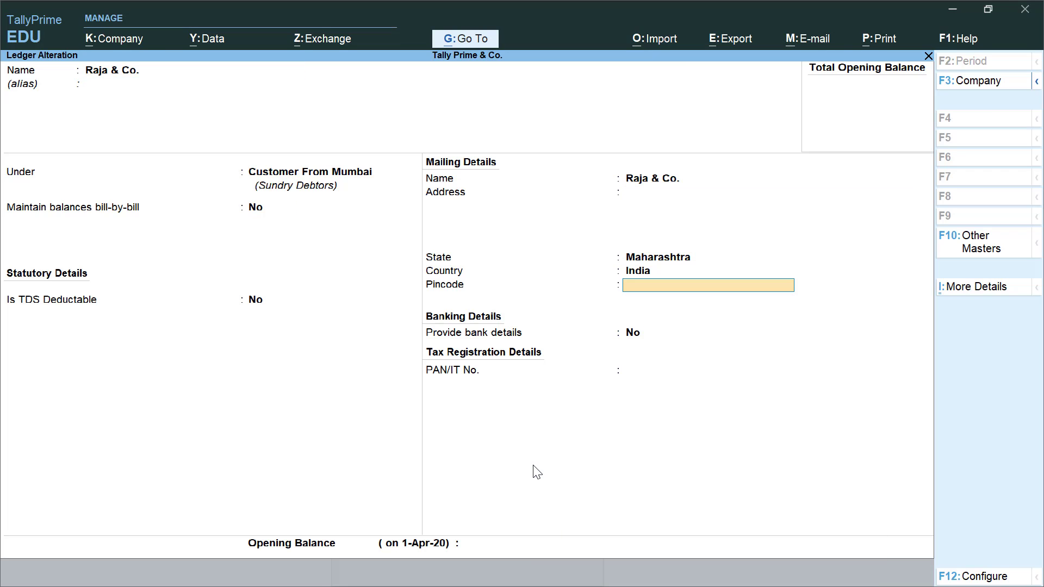
key("Return")
key("Return")
key("Return")
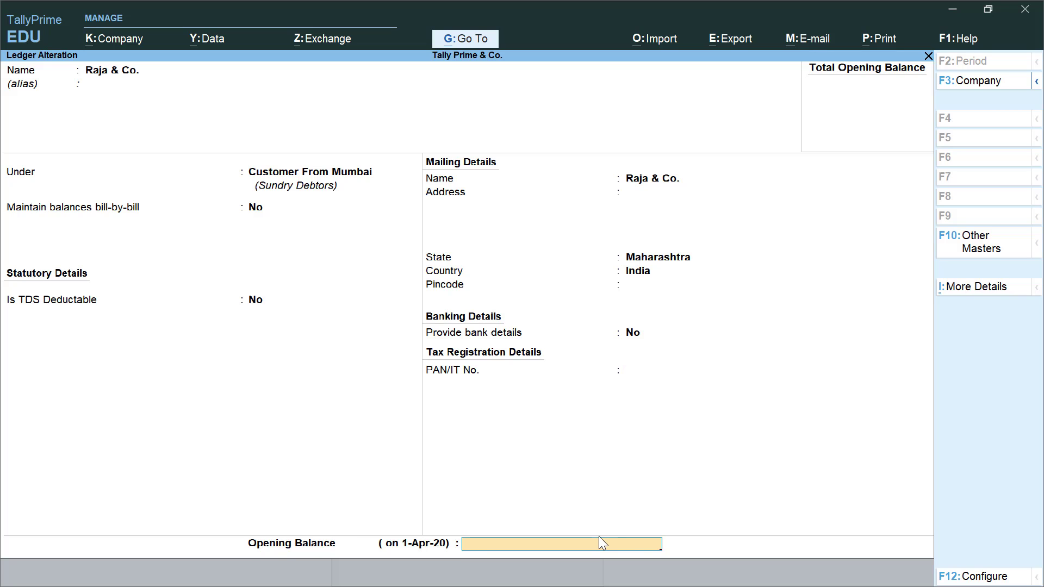
key("Return")
key("Escape")
key("Escape")
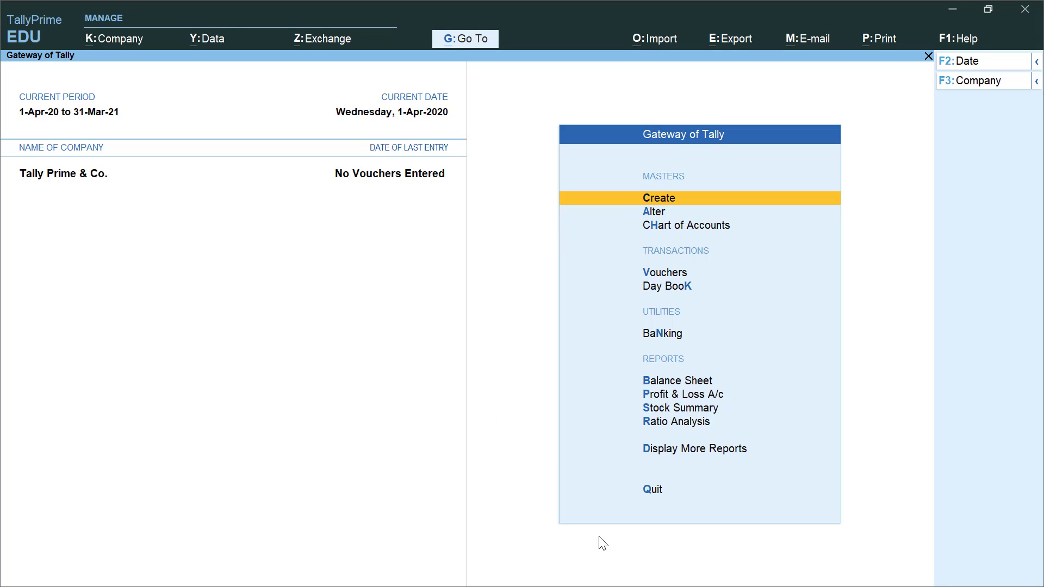
key("Down")
key("Down")
key("Down")
key("Down")
key("Down")
key("Down")
key("Down")
key("Down")
key("Up")
key("Up")
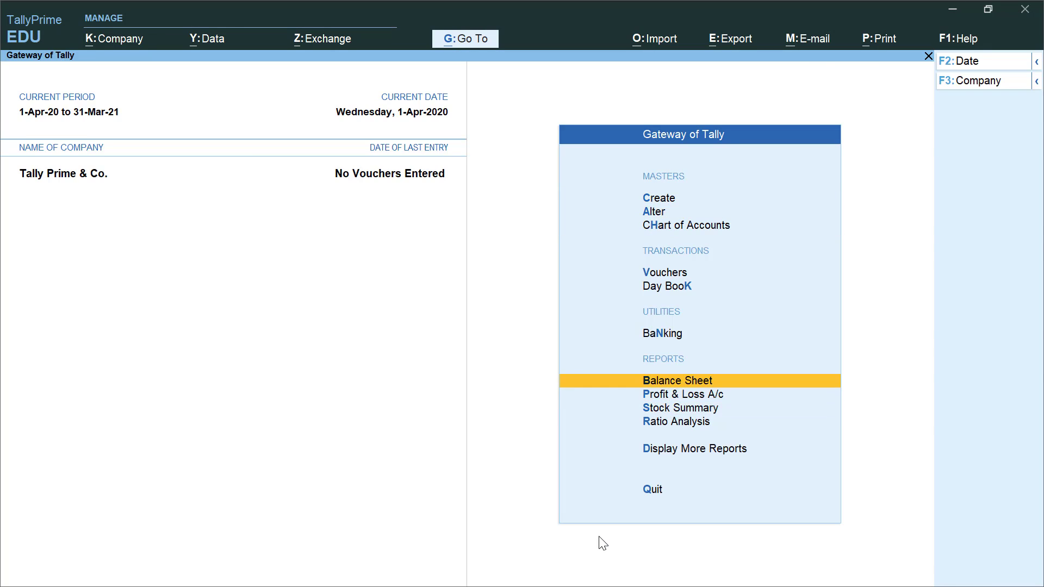
key("Return")
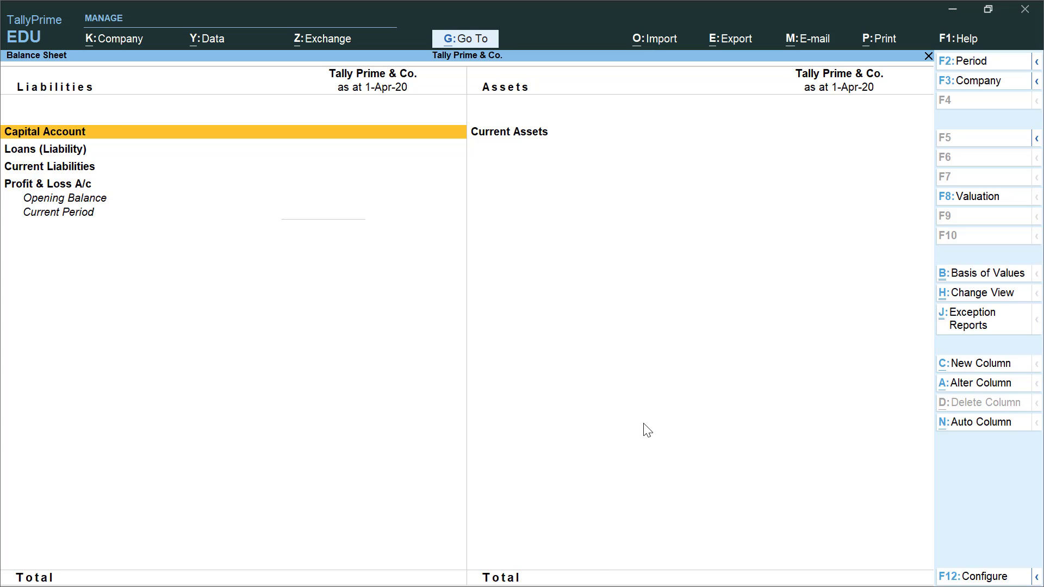
key("Escape")
key("Home")
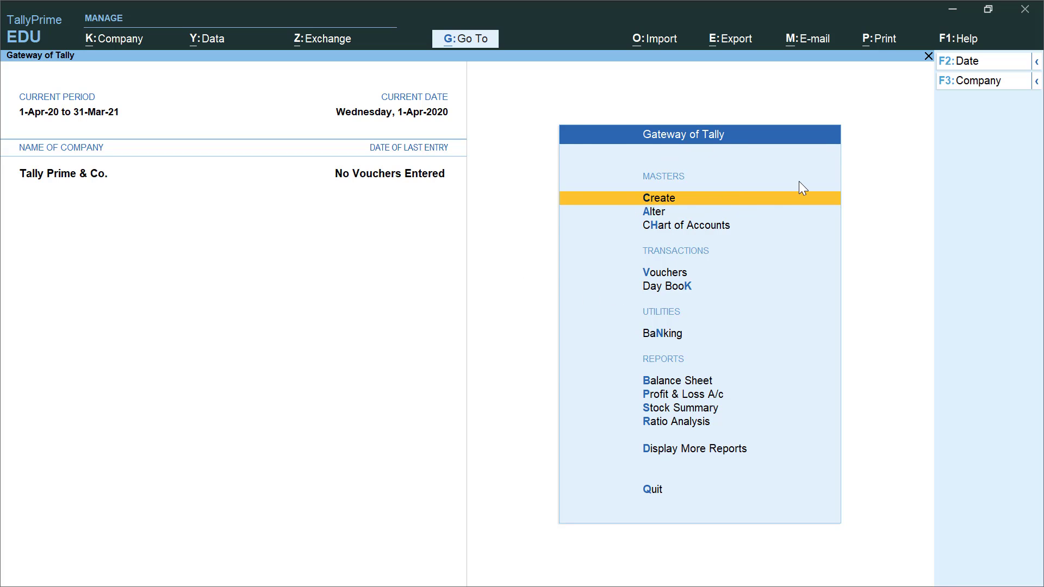
- Start a new ledger named 'Prop.' followed by the proprietor's name
key("Return")
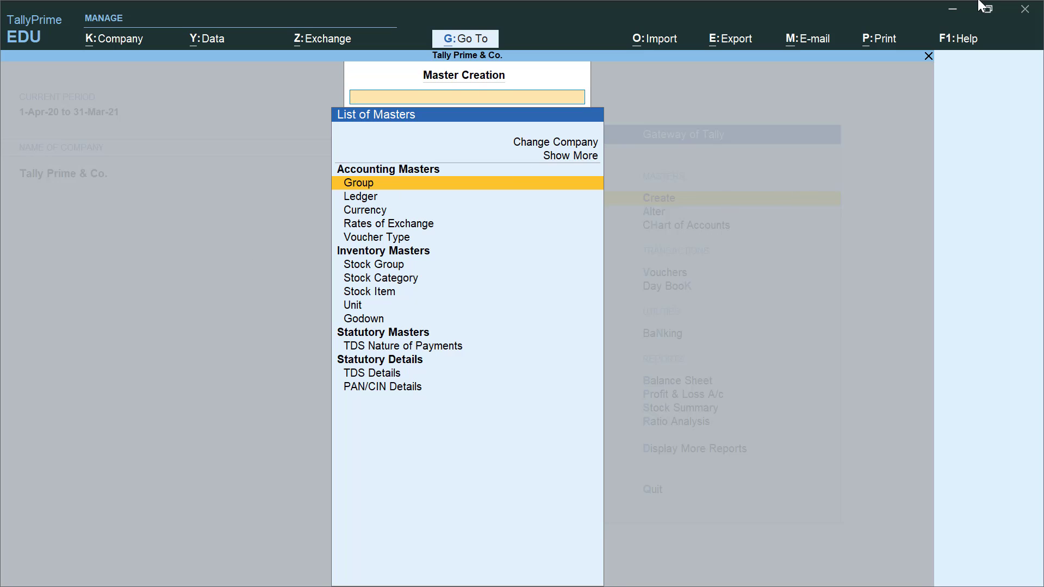
key("Down")
key("Return")
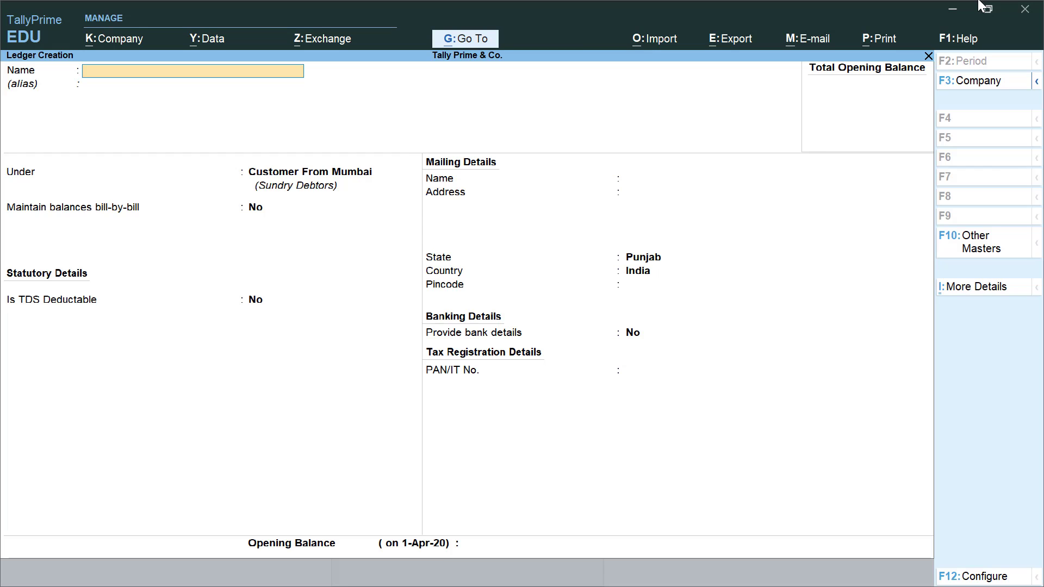
type("Pry")
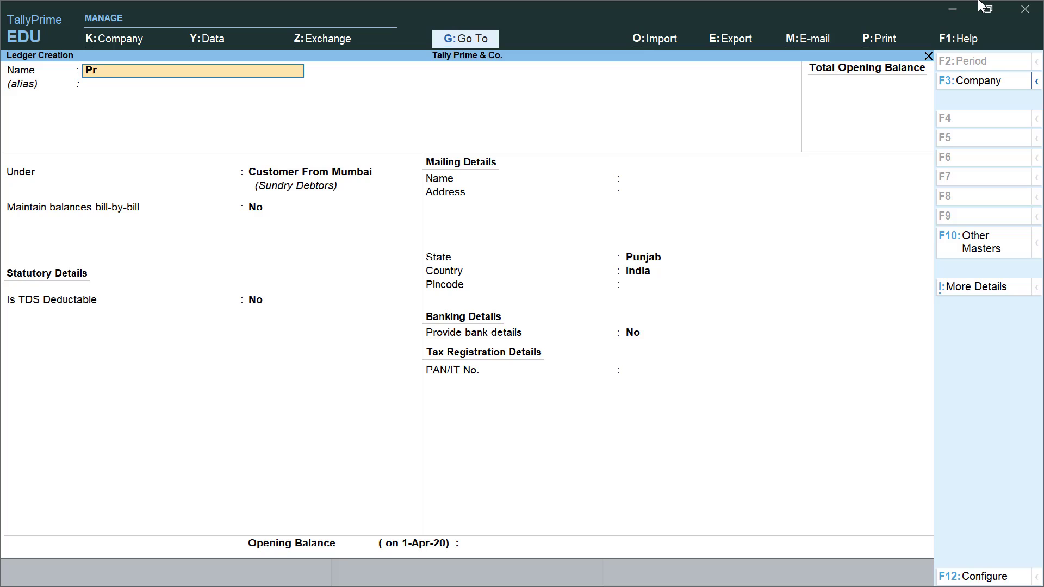
key("BackSpace")
key("Return")
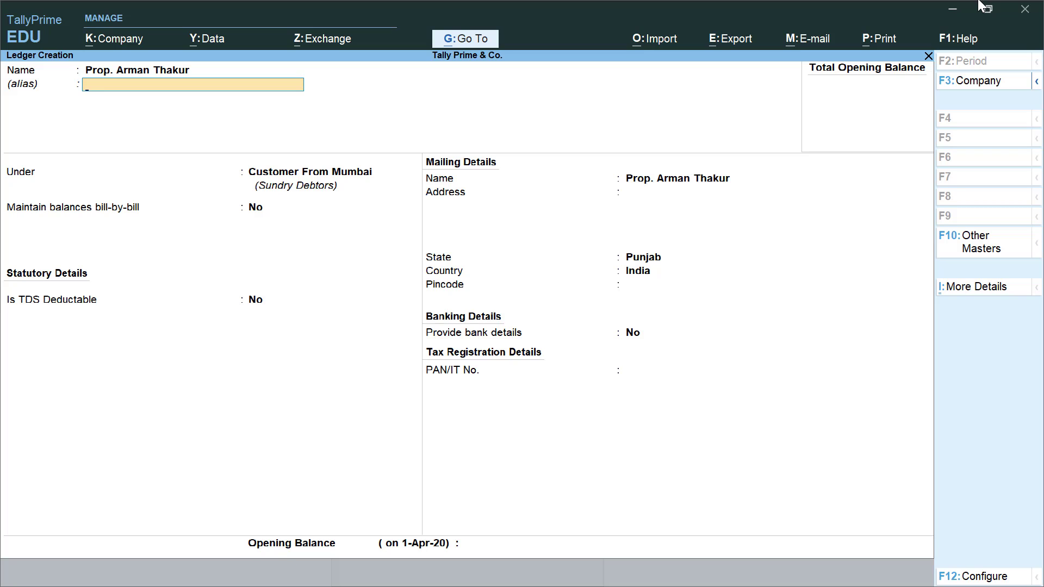
- Put the proprietor's ledger under Capital Account and save it
key("Return")
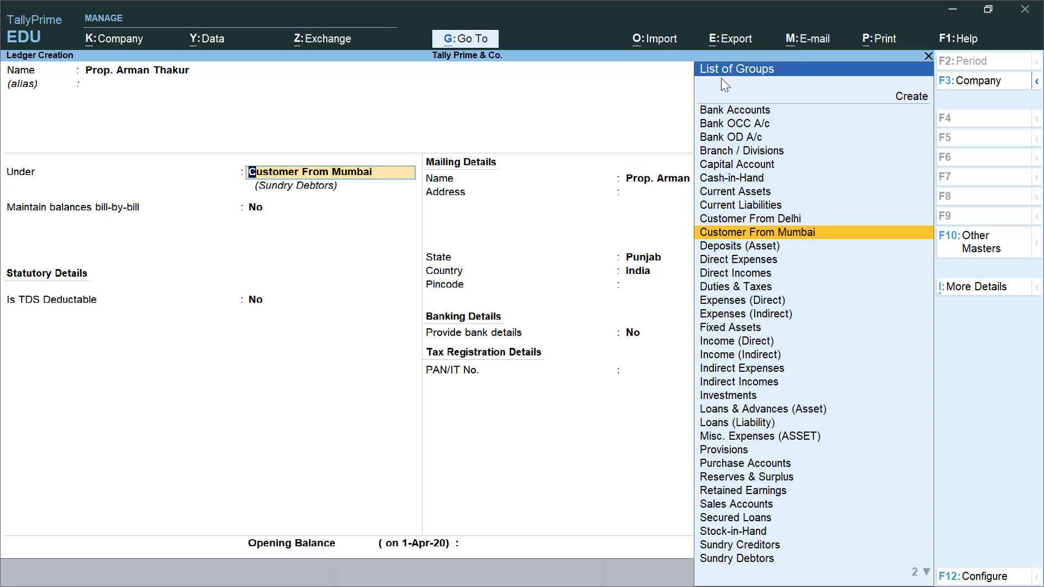
type("Capi")
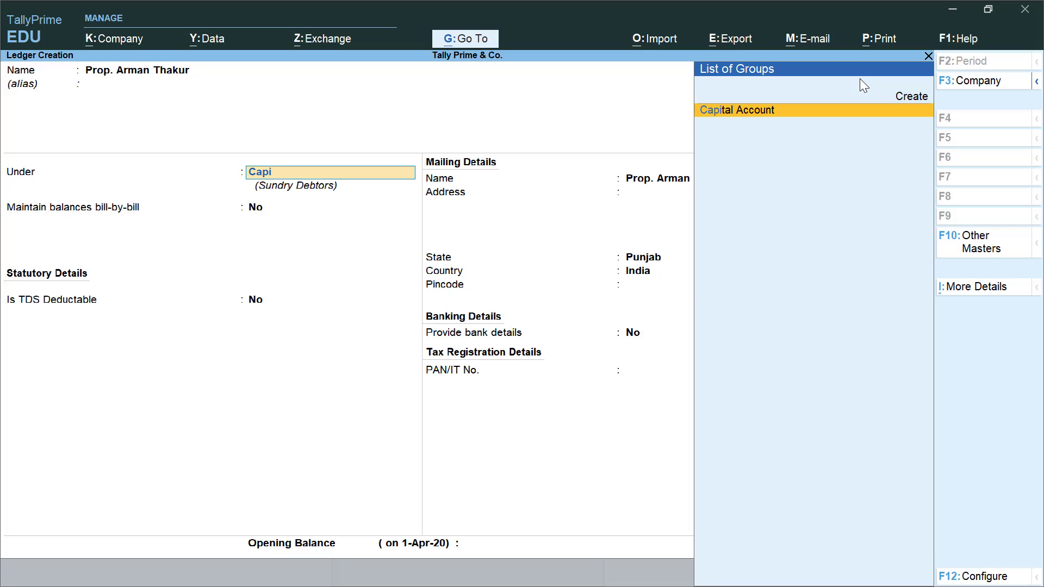
key("Return")
key("Return")
key("Return")
key("Return")
key("Return")
key("Return")
key("Return")
key("Return")
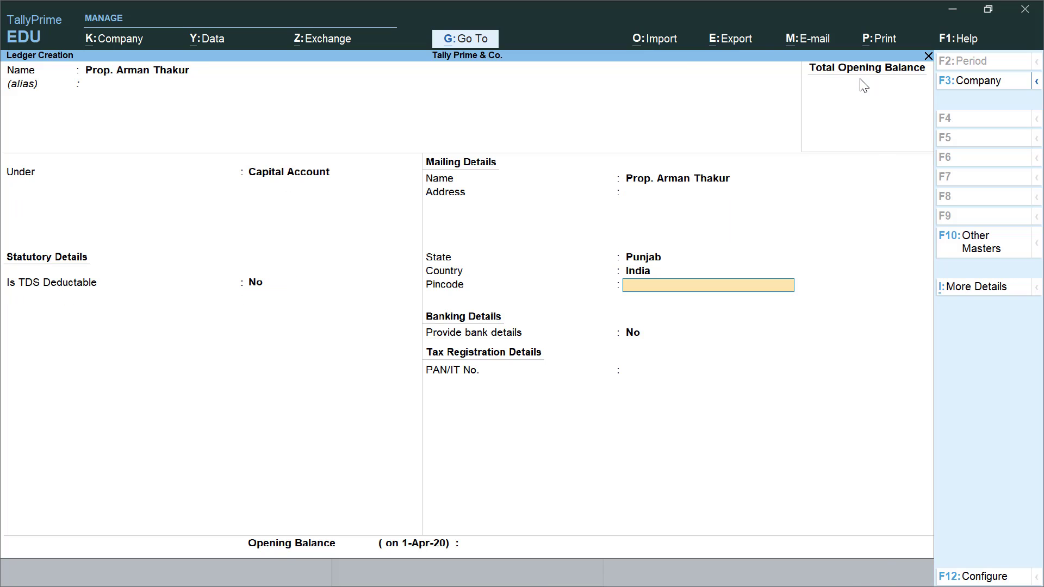
key("Return")
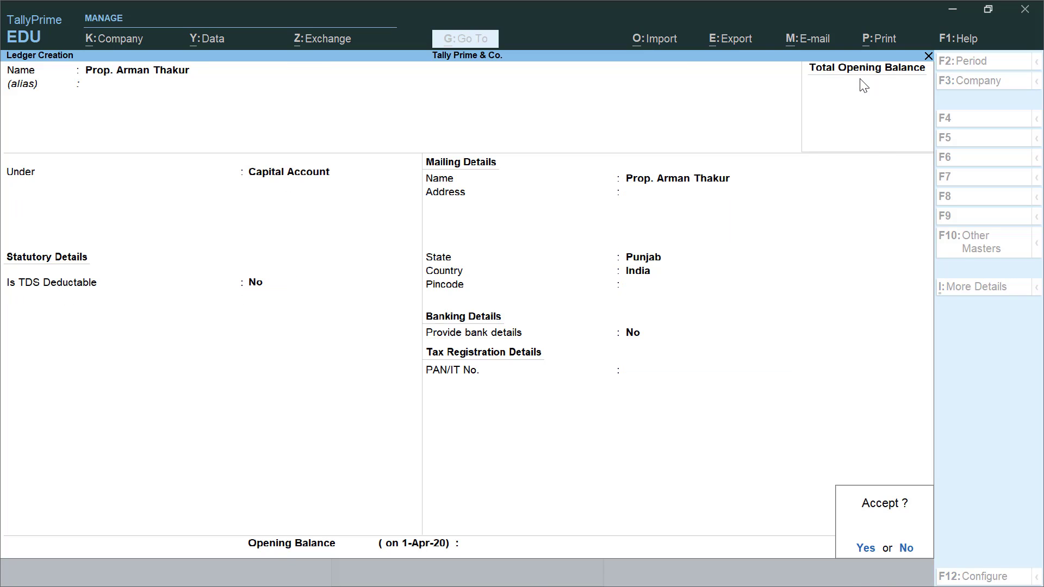
key("Return")
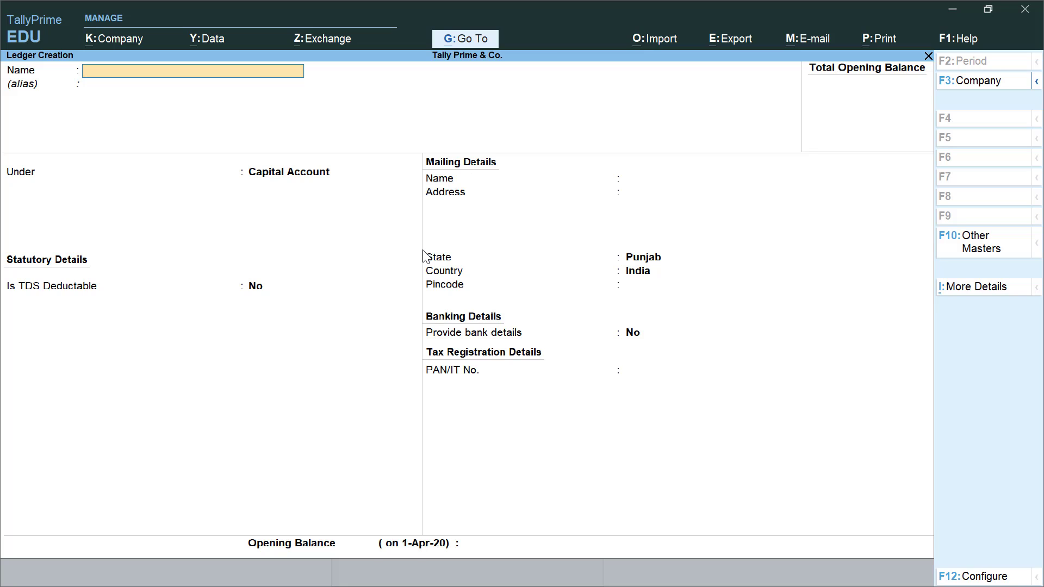
- Create and save a 'State Bank of india' ledger under Bank Accounts
type("State Bank of india")
key("Return")
key("Return")
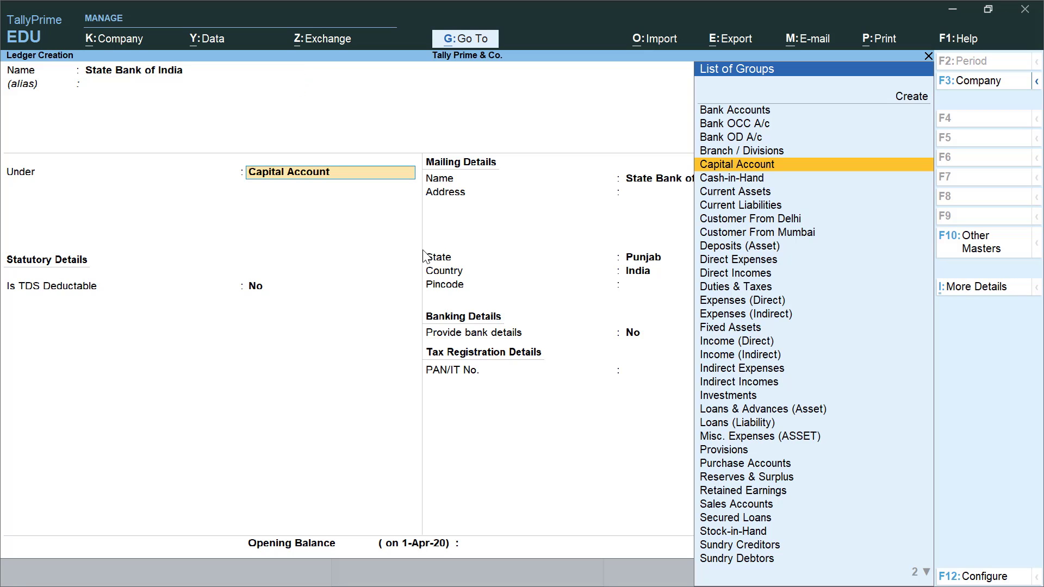
type("Bank")
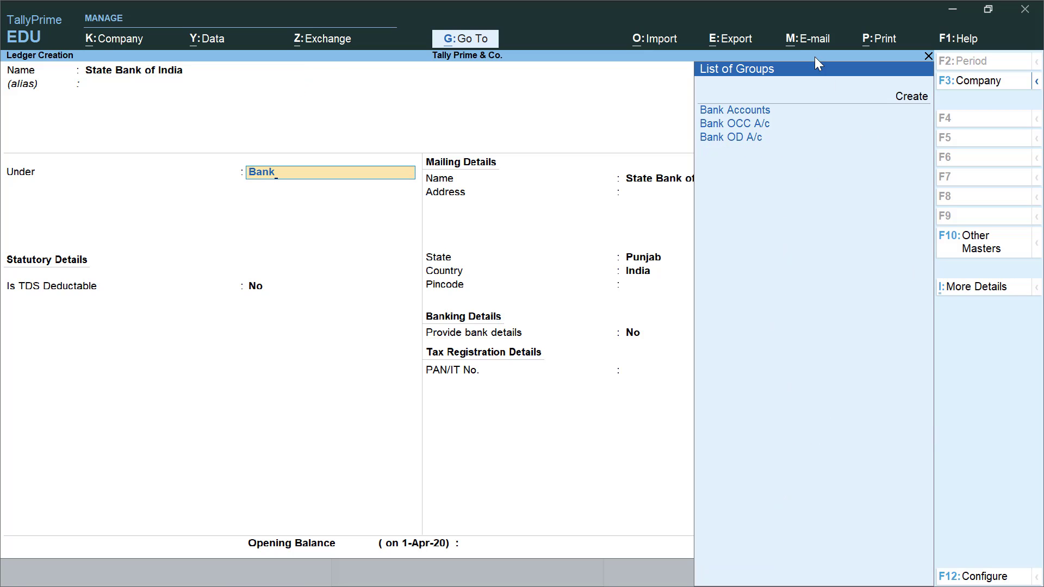
left_click(720, 114)
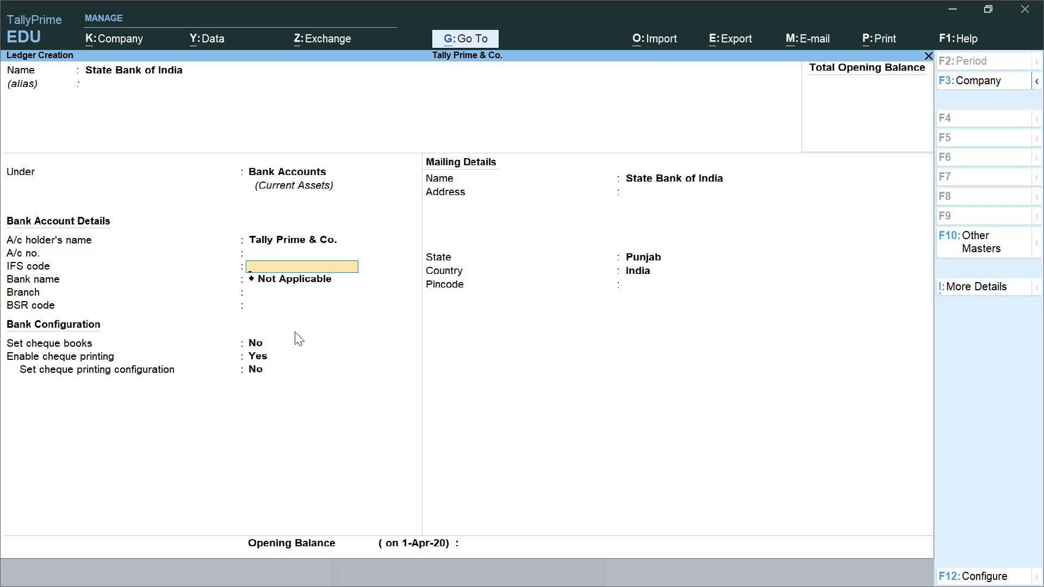
key("Return")
key("Return")
key("Return")
key("Return")
key("Return")
key("Return")
key("Return")
key("Return")
key("Return")
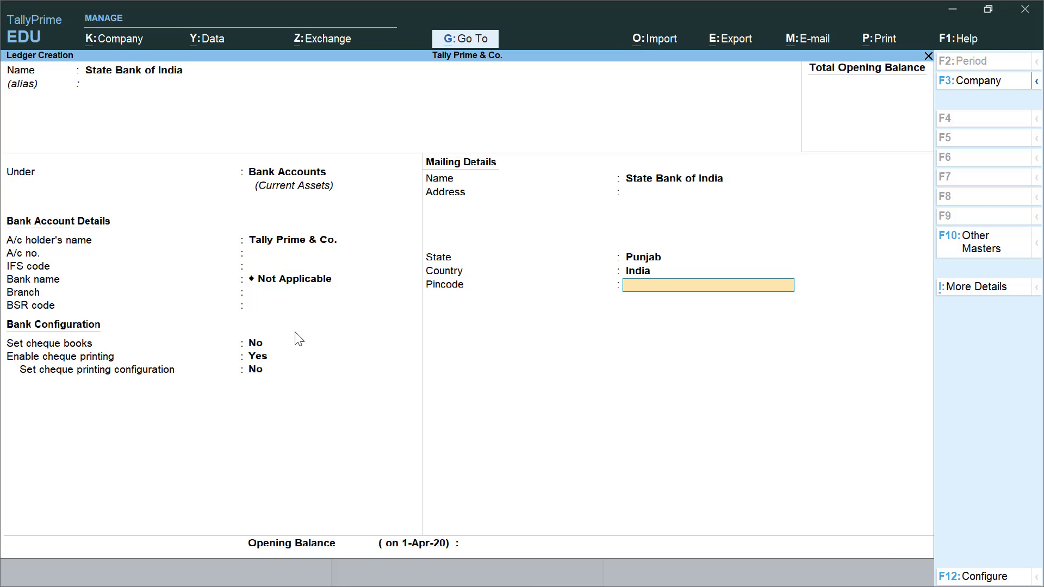
key("Return")
key("Return")
key("Return")
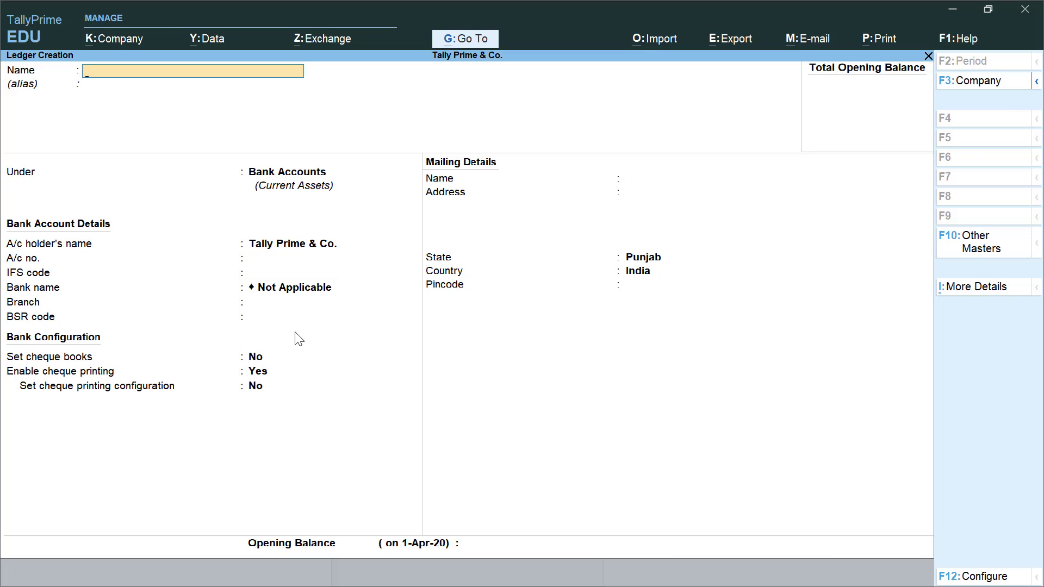
key("Escape")
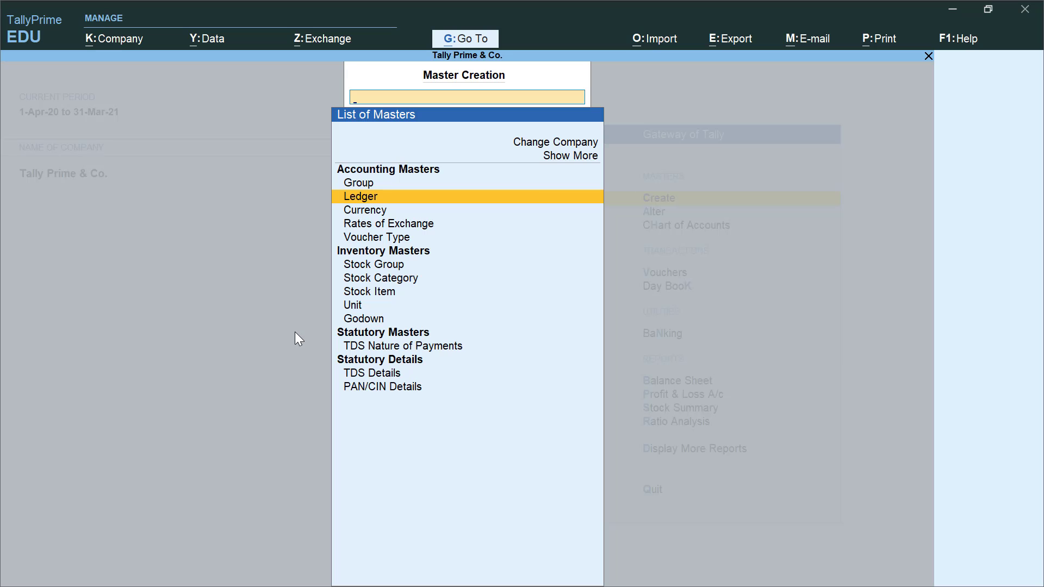
- Open the Cash ledger for alteration and keep it under Cash-in-Hand
key("Escape")
key("Down")
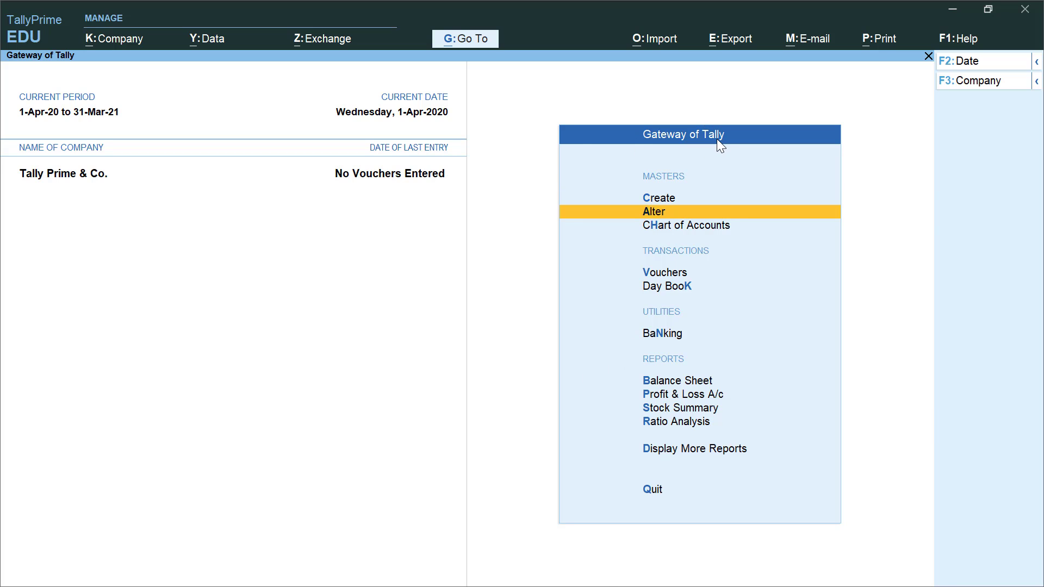
key("Return")
key("Down")
key("Return")
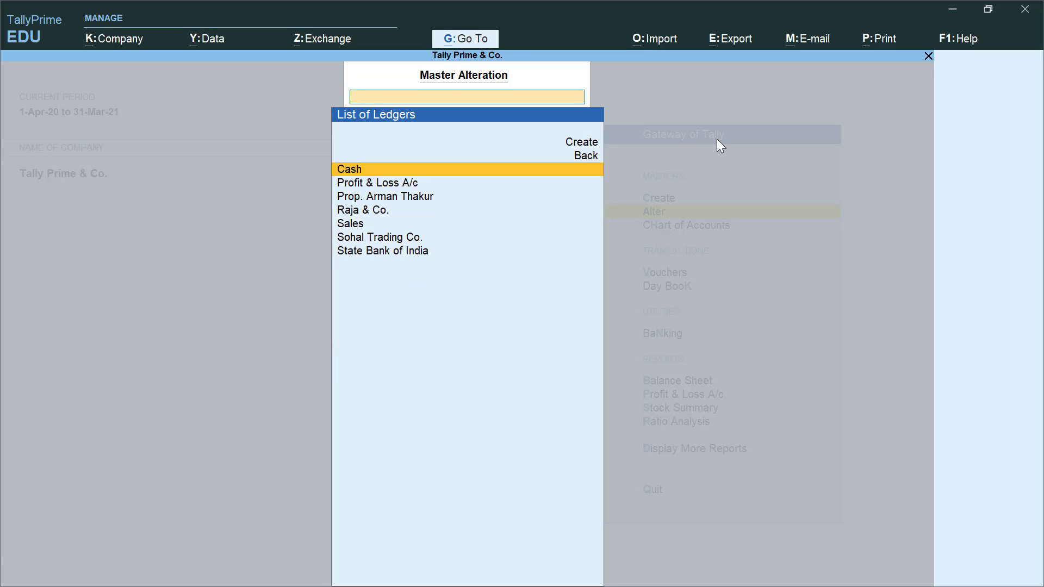
type("Cas")
key("Return")
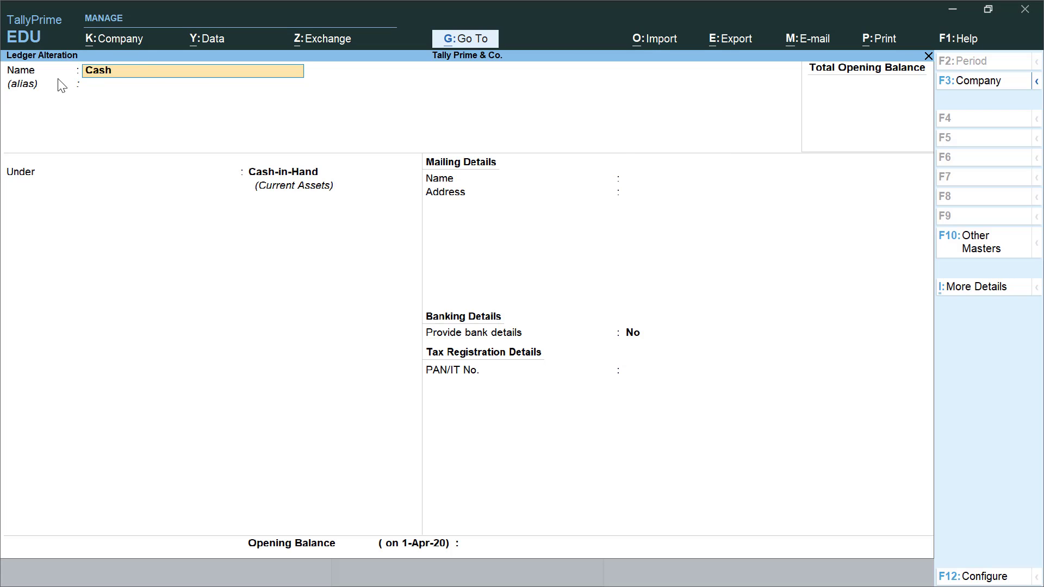
key("Return")
key("Return")
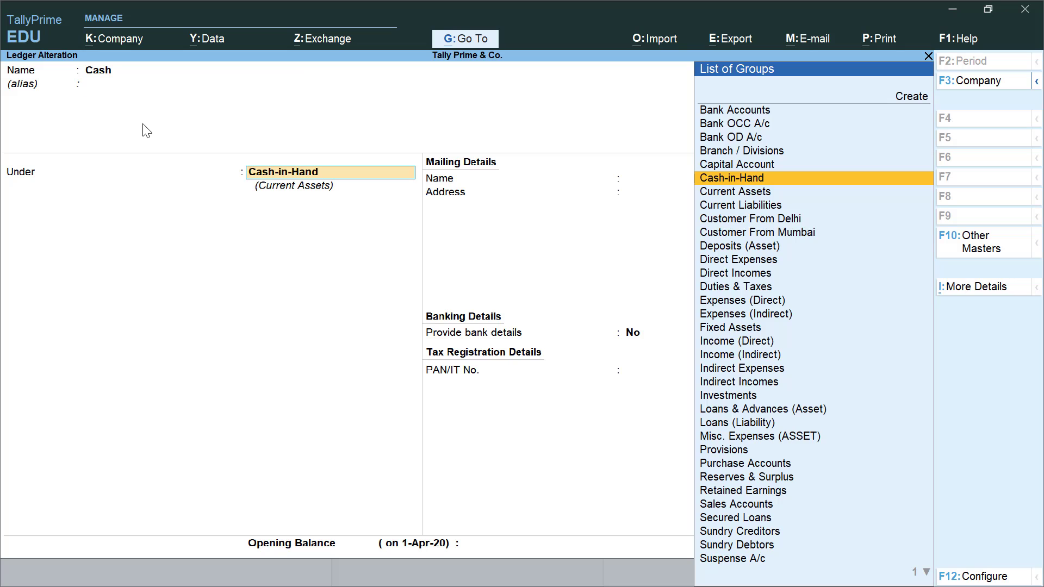
type("Cash")
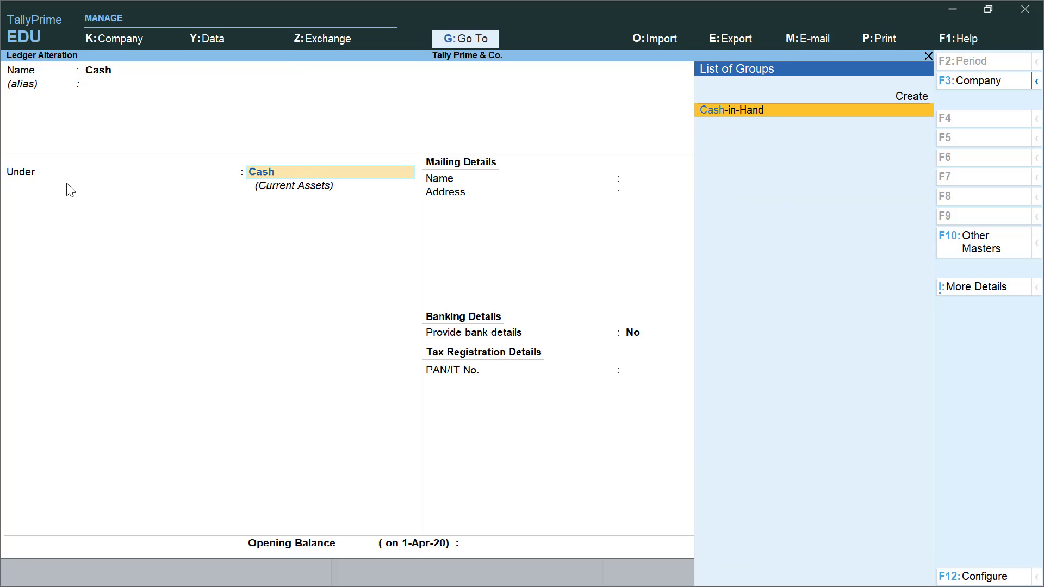
key("Return")
key("Return")
key("Return")
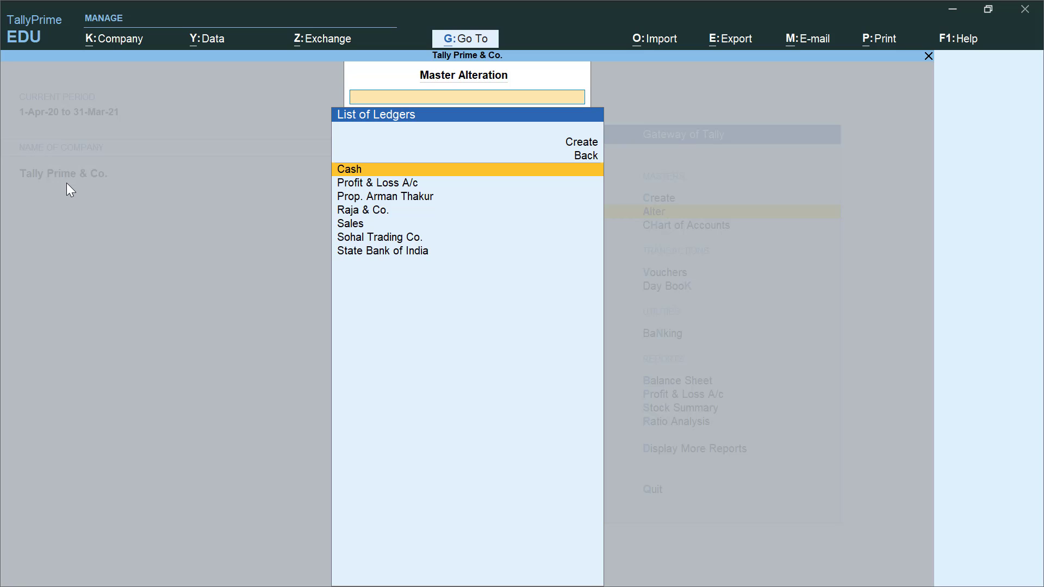
- Review the Profit & Loss A/c ledger unchanged, then open the Sohal Trading Co. ledger
key("Down")
key("Return")
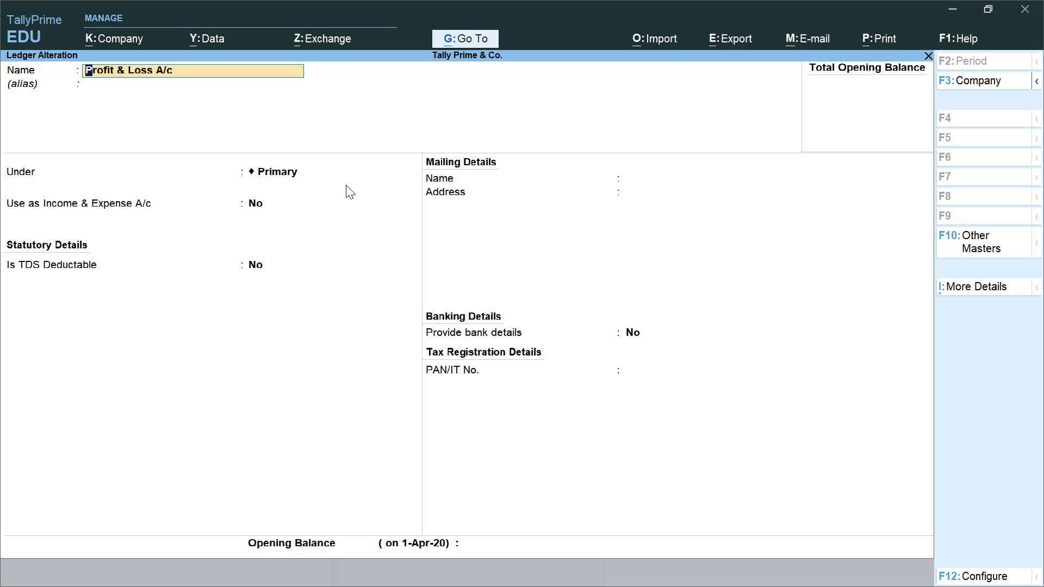
key("Escape")
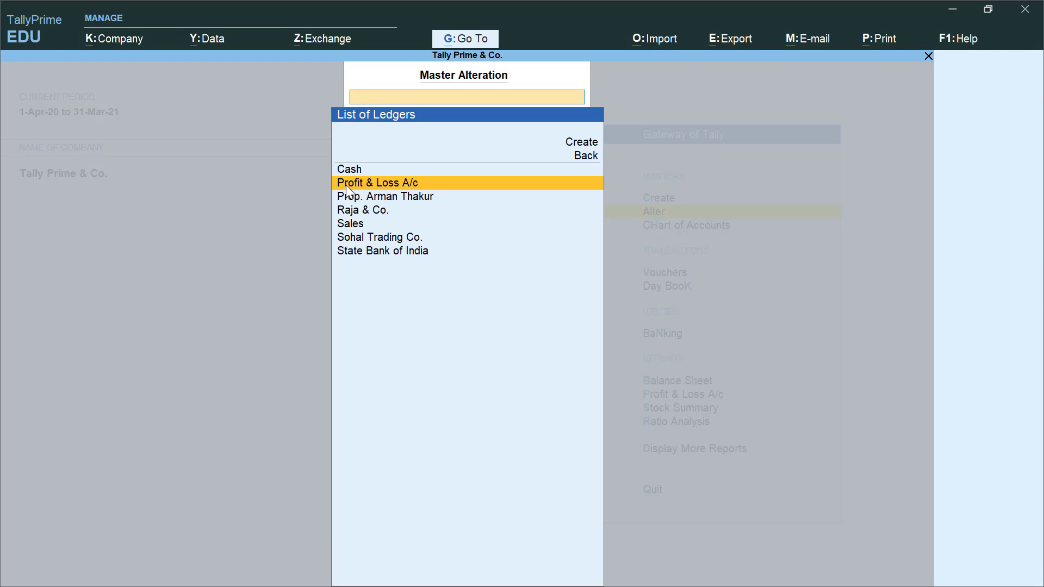
key("Down")
key("Down")
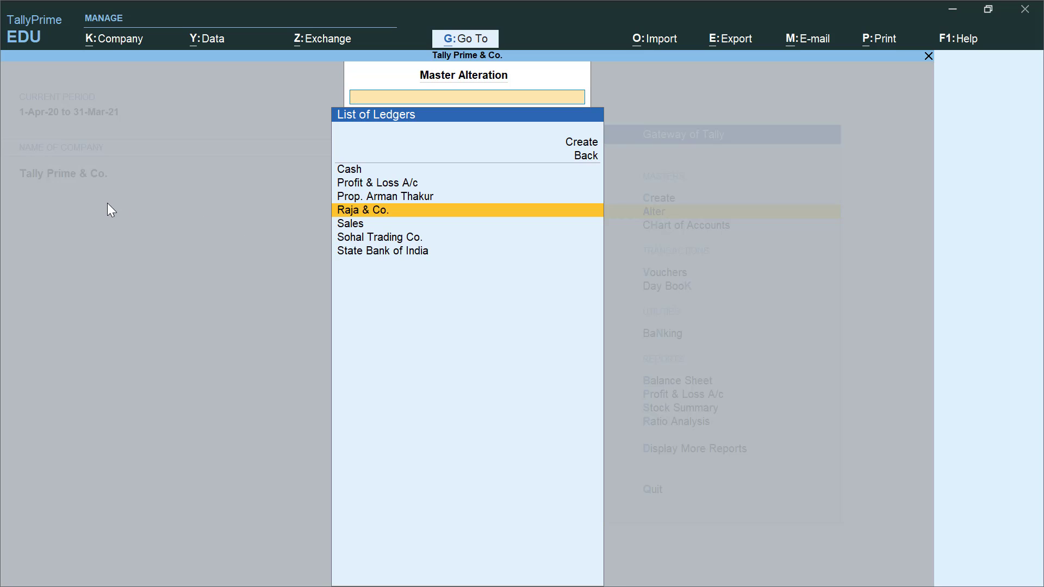
key("Down")
key("Down")
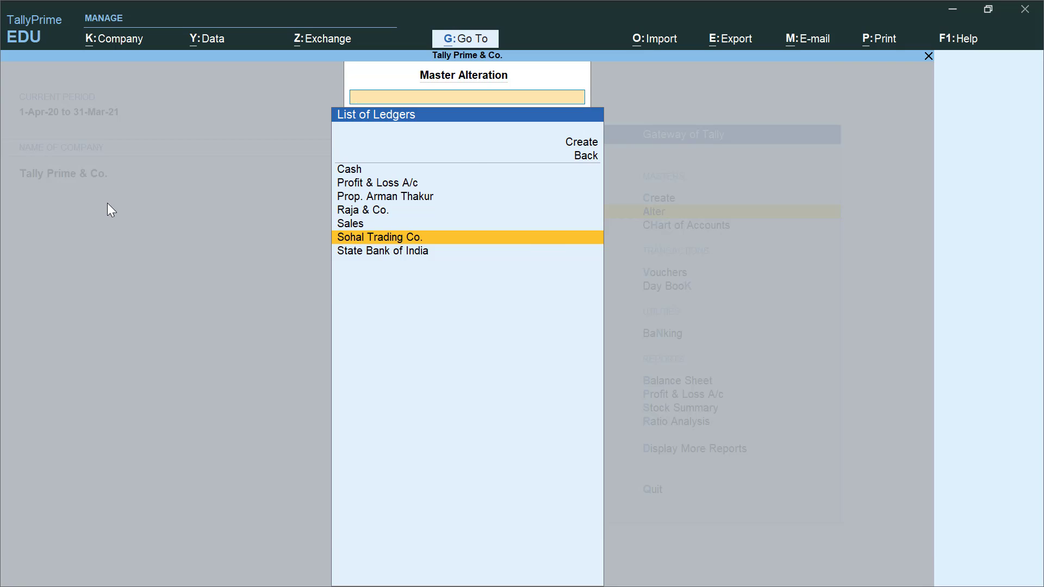
key("Return")
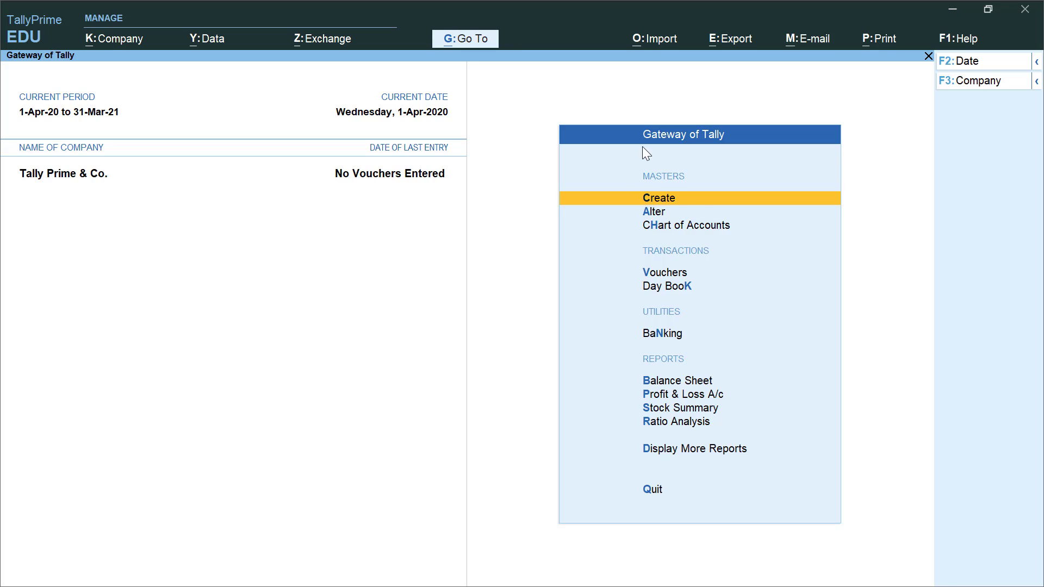
- Begin Receipt voucher No. 1 with the date changed to 1-Apr-20
left_click(662, 276)
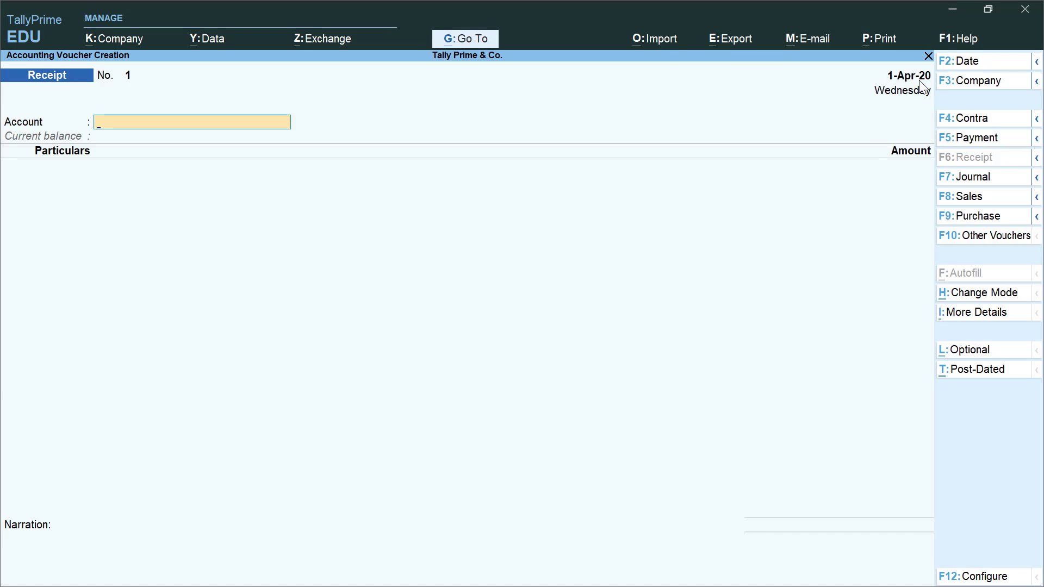
key("F2")
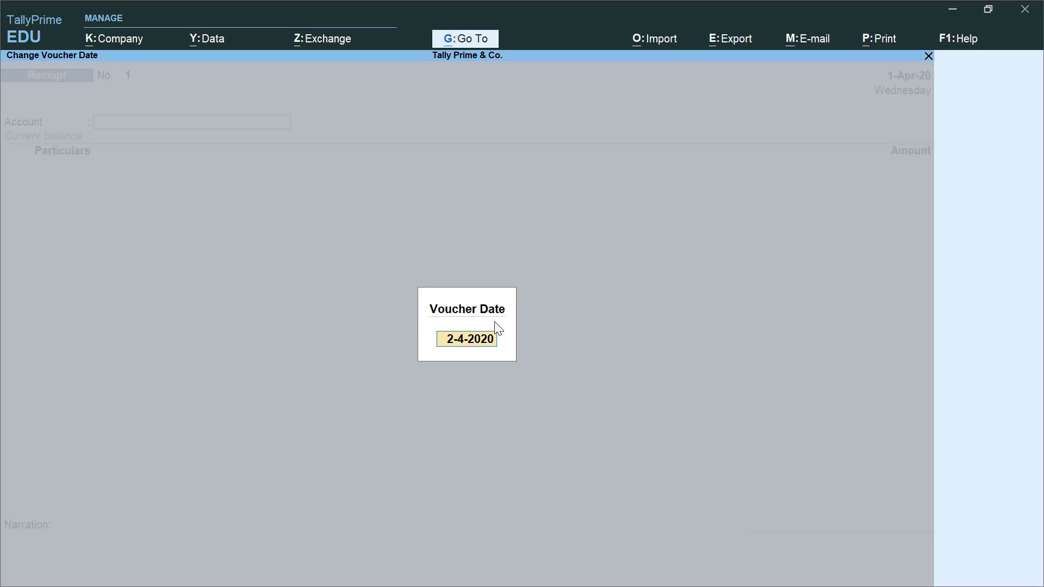
type("1-4")
key("Return")
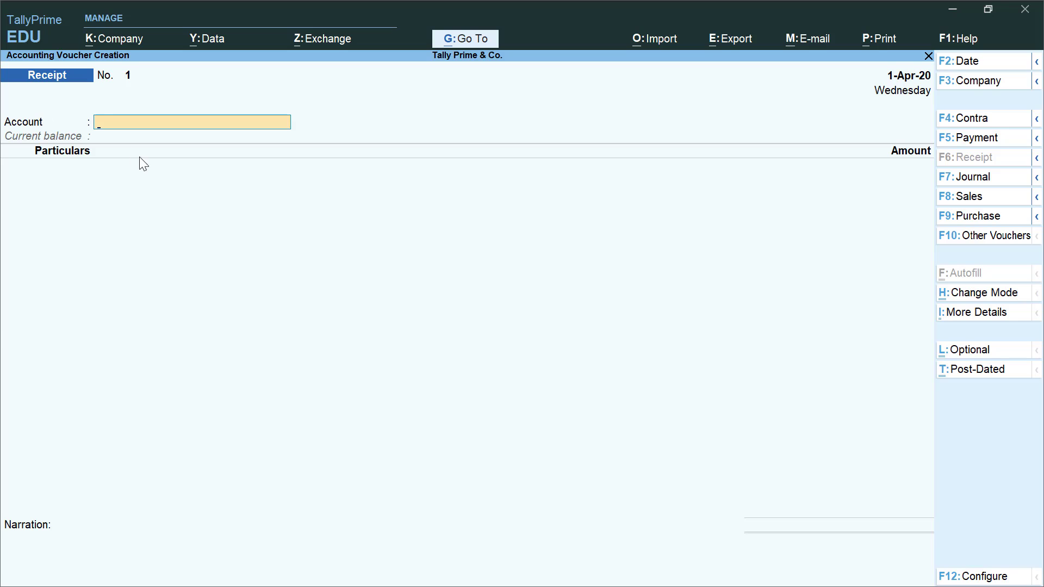
- Record 1,00,000 cash from the proprietor's capital ledger, narrated 'Being cash Invested', and save
type("Cas")
key("Return")
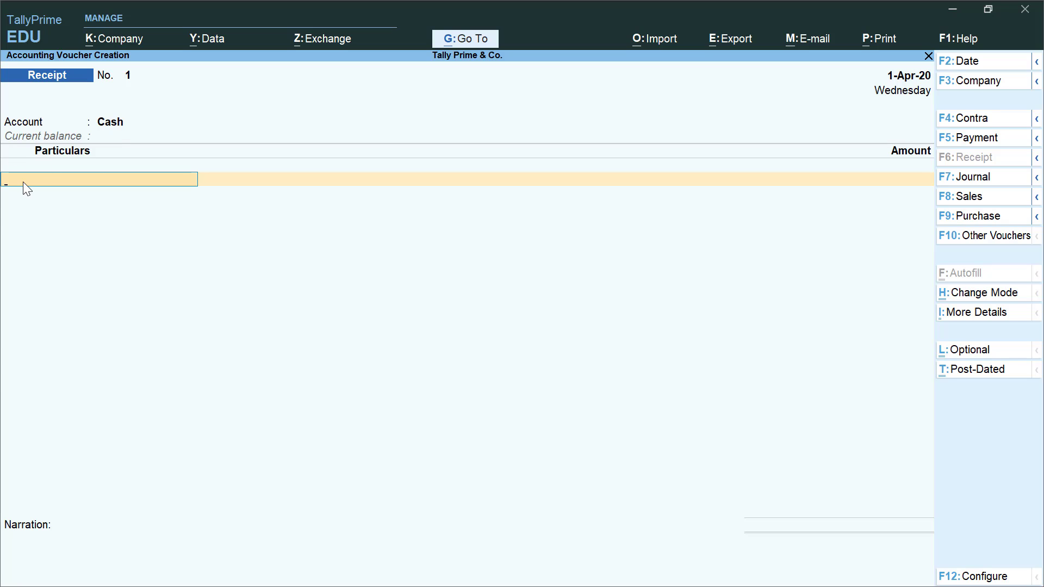
type("Prop")
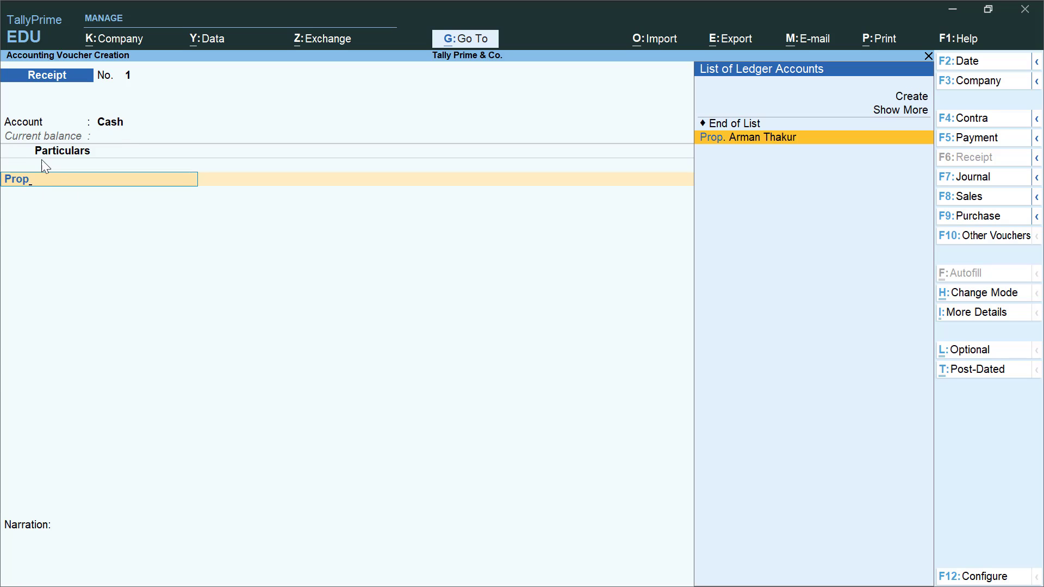
left_click(765, 138)
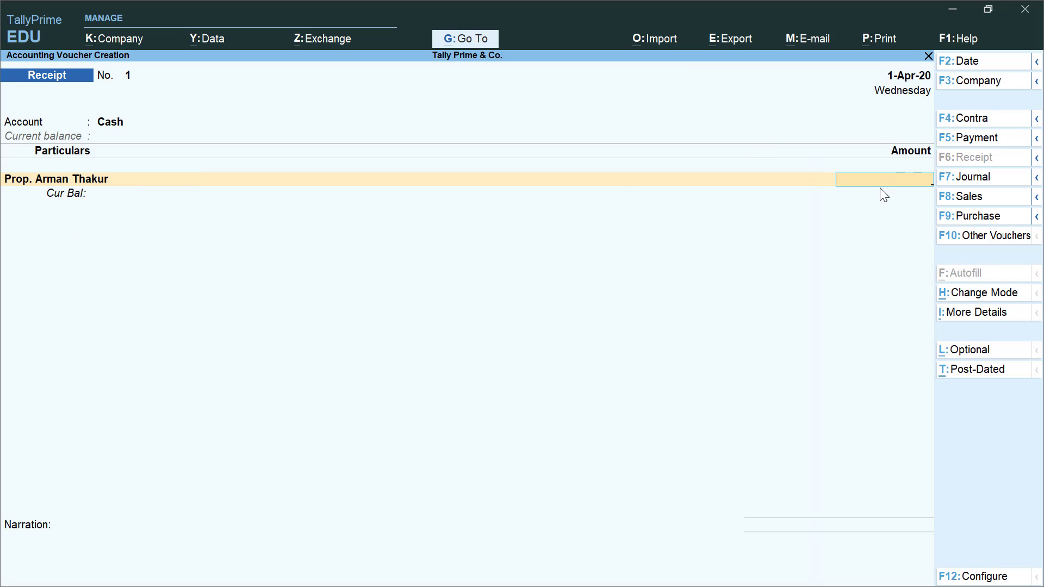
type("100000")
key("Return")
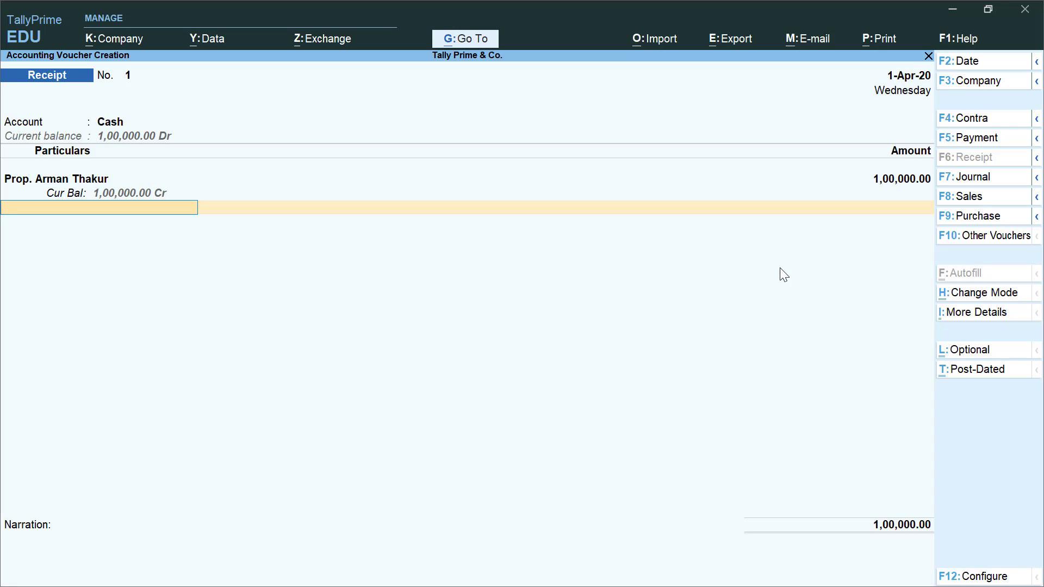
key("Return")
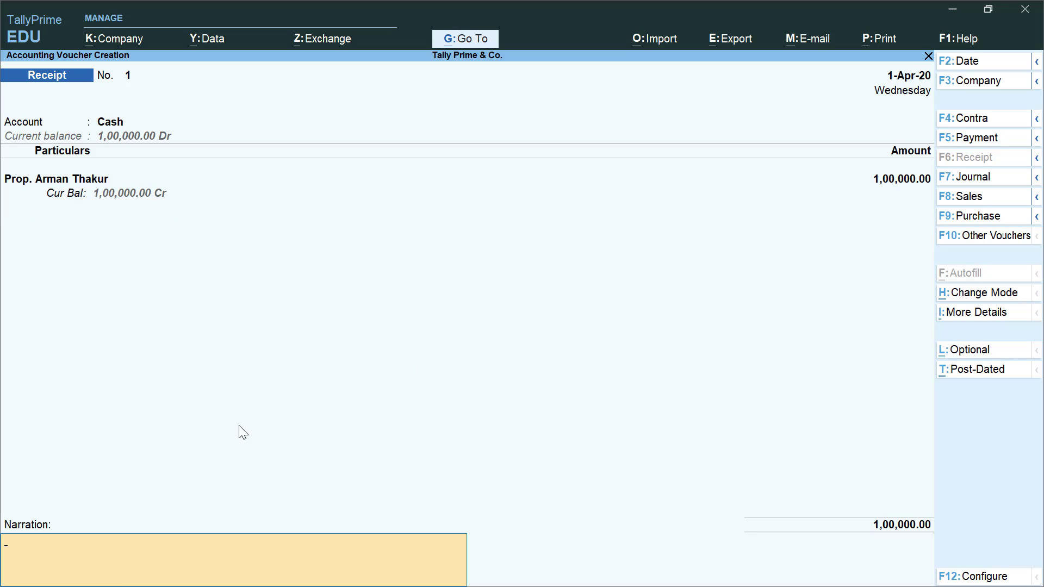
type("Being cash Invested")
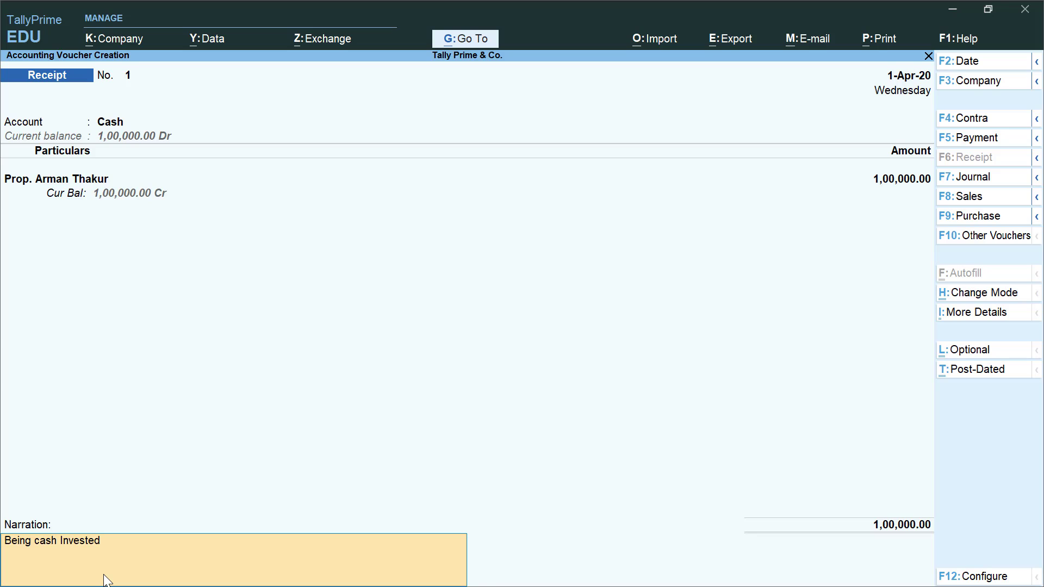
key("Return")
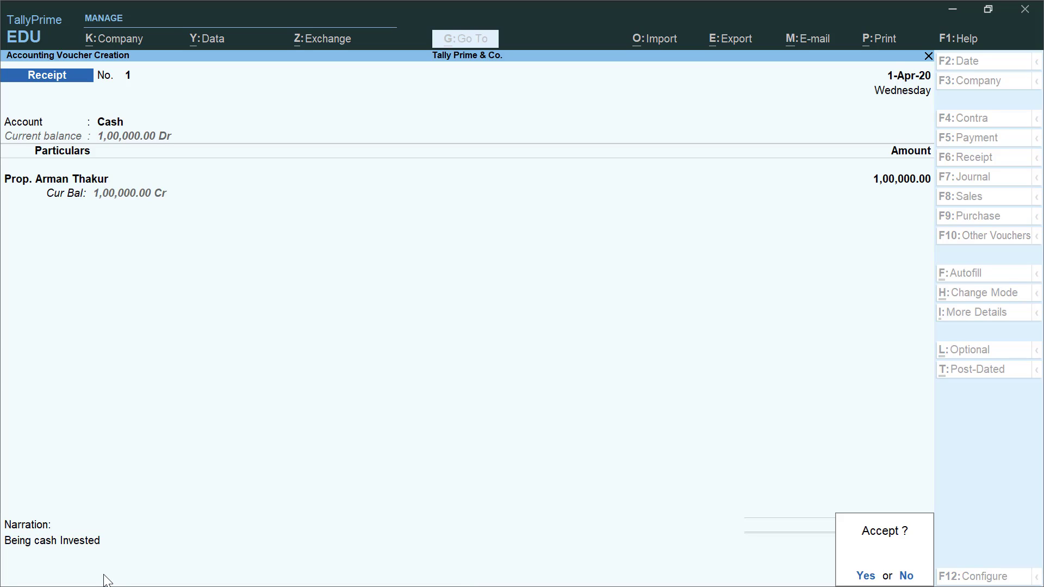
key("Return")
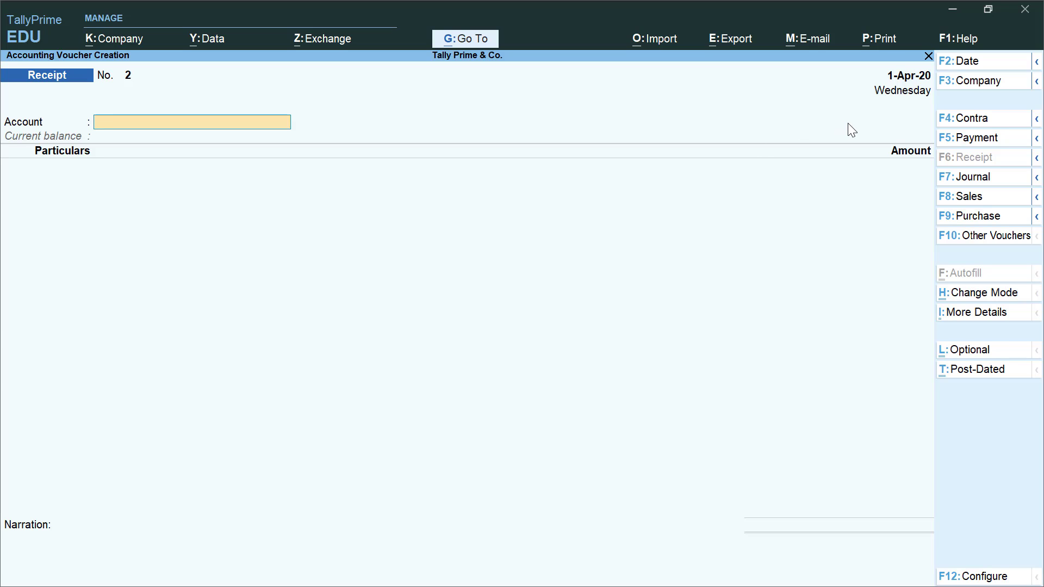
- Enter a 6,00,000 receipt into State Bank of India from the proprietor's capital ledger
type("St")
key("Return")
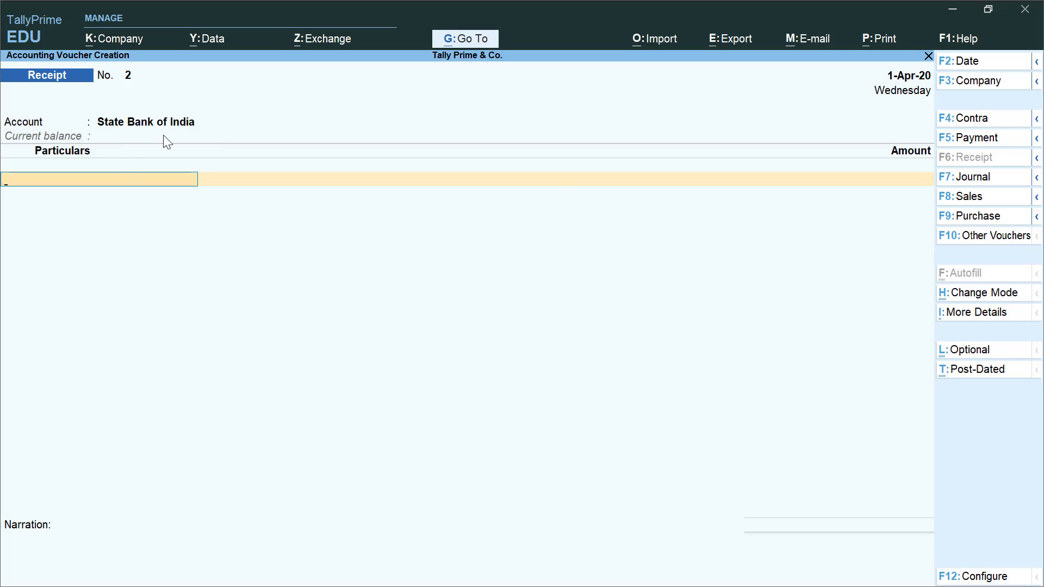
type("Prop")
key("Return")
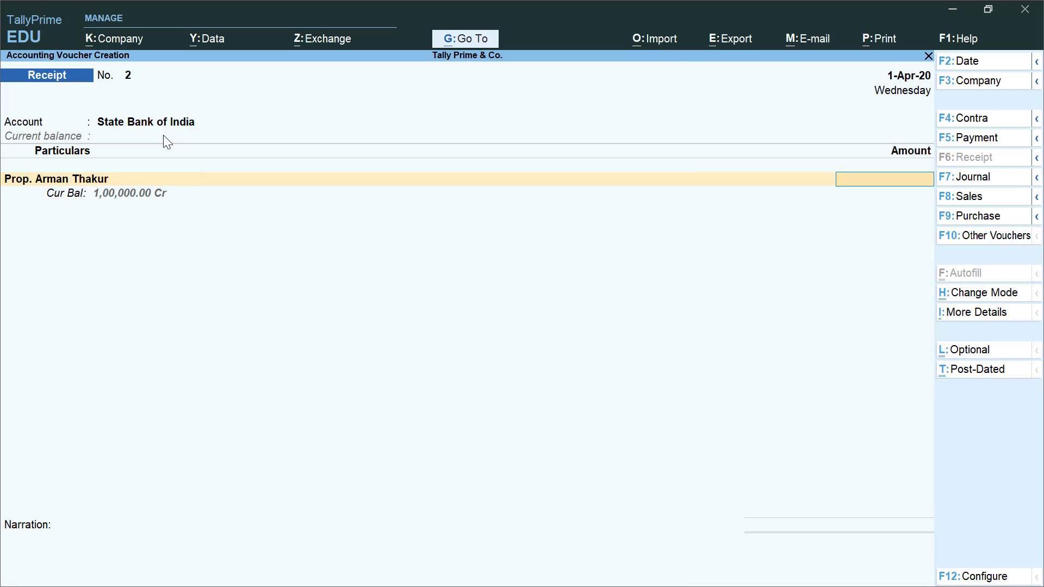
type("600000")
key("Return")
key("Return")
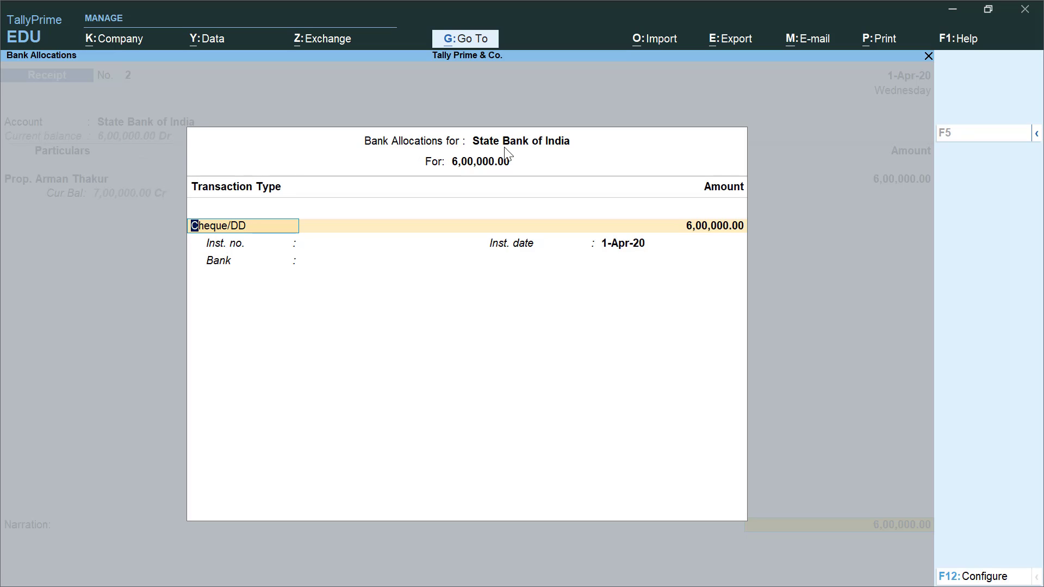
- Fill bank allocation: Cheque/DD, instrument number 121523, dated 1-Apr-20, bank PNB
key("Return")
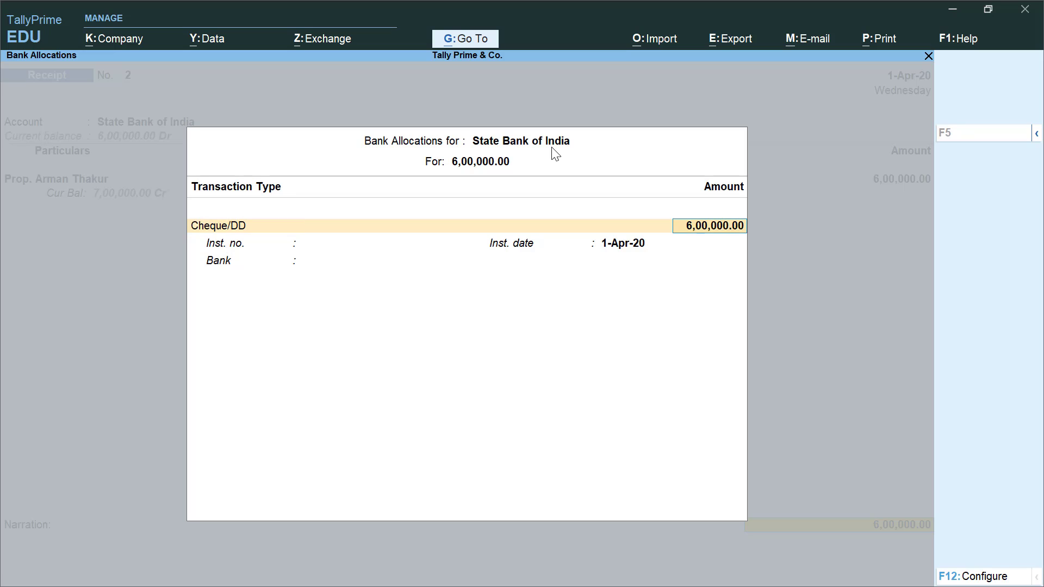
key("Return")
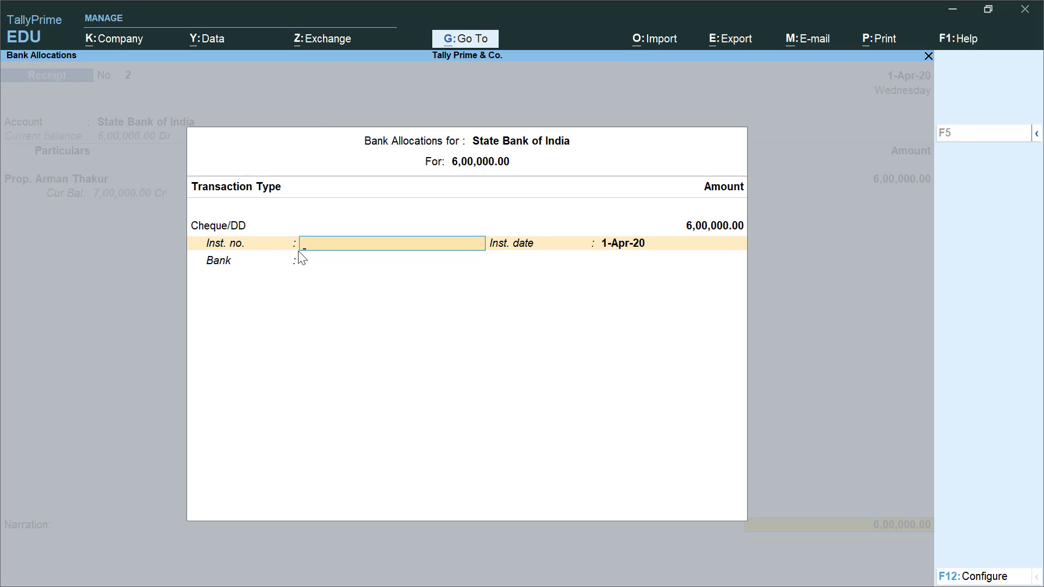
type("121523")
key("Return")
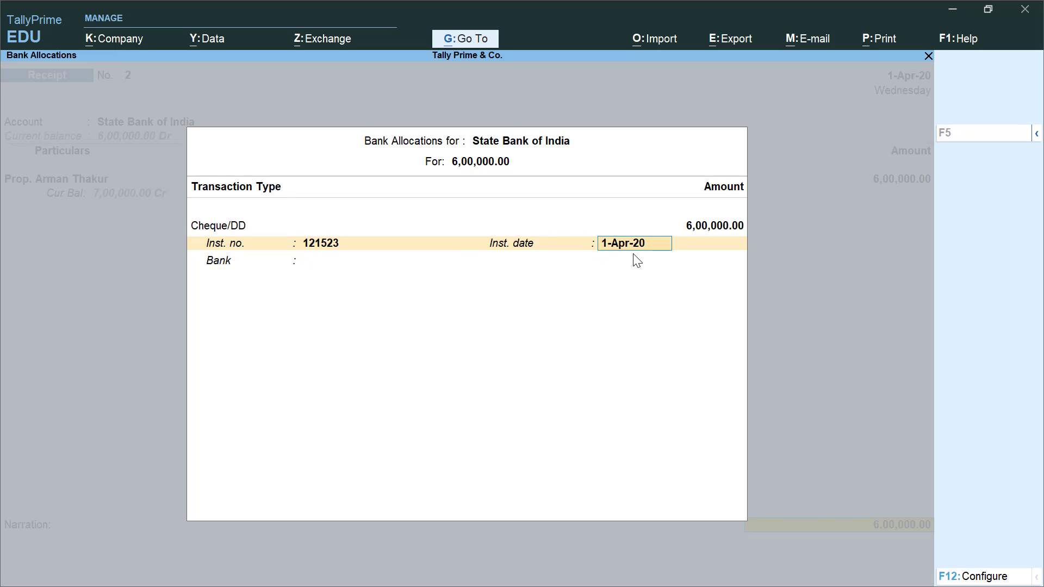
key("Return")
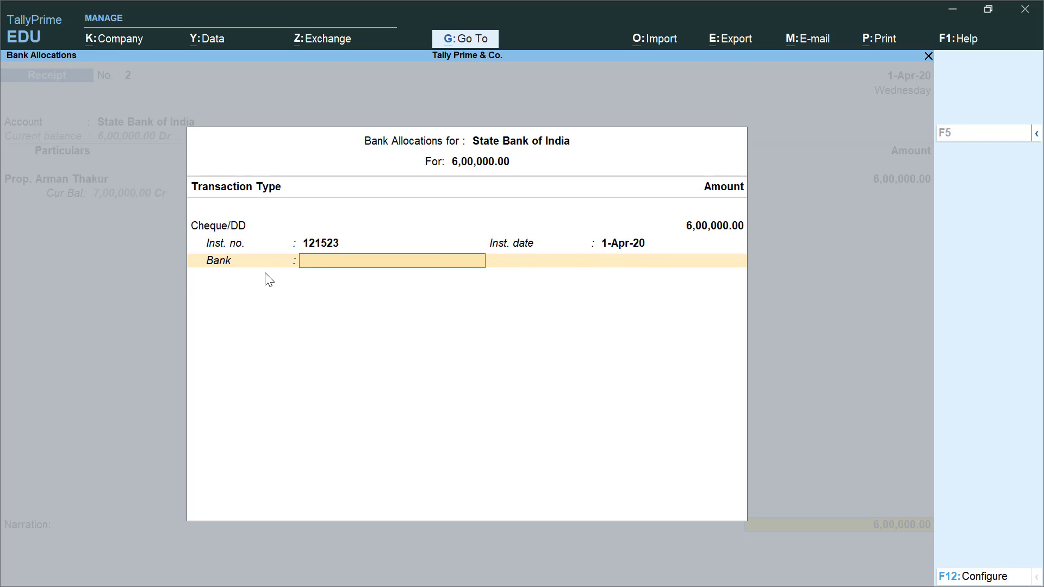
key("Return")
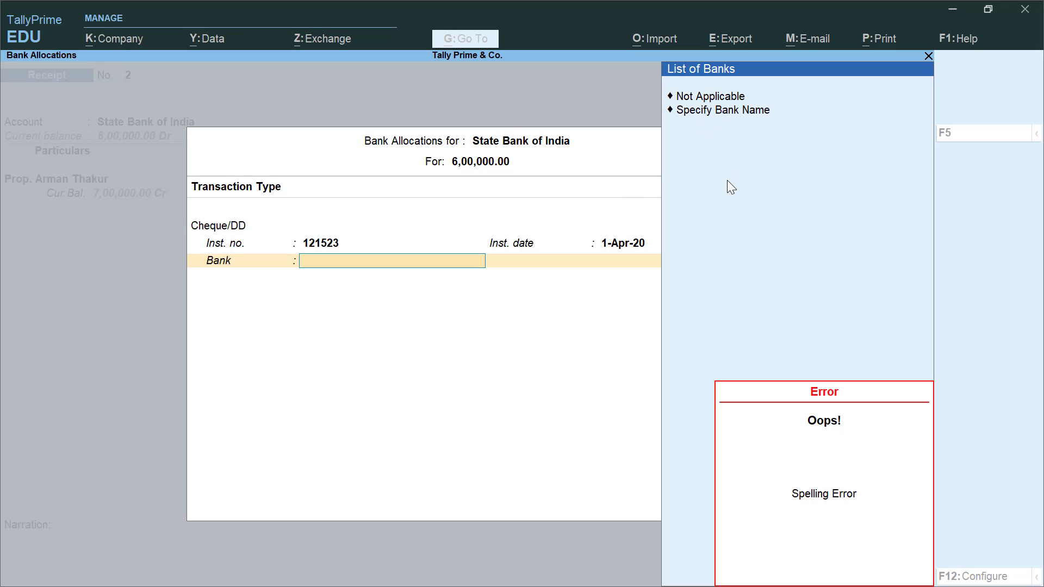
key("Down")
key("Down")
key("Return")
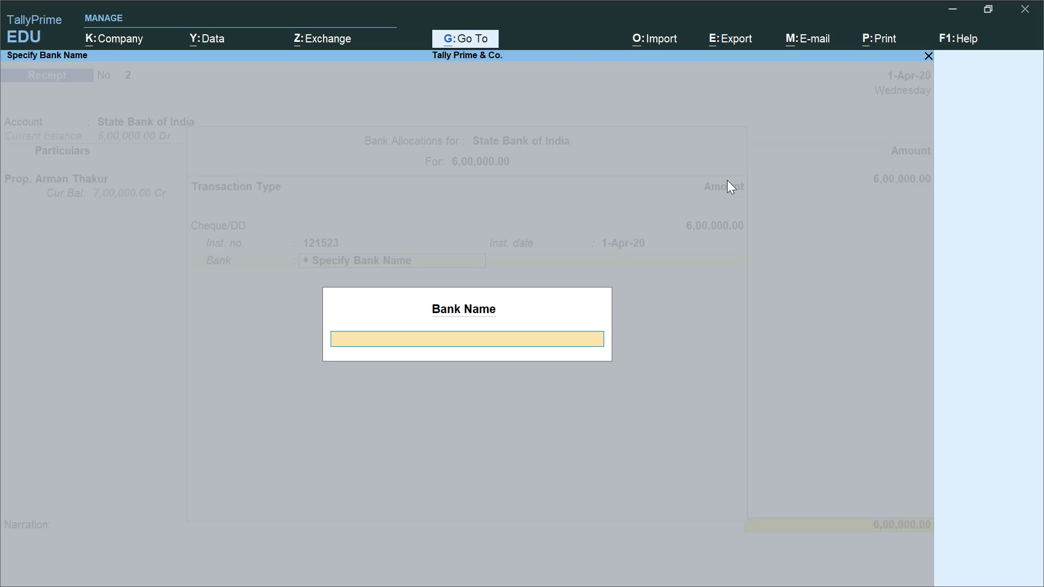
type("Prb")
key("BackSpace")
key("BackSpace")
type("NB")
key("Return")
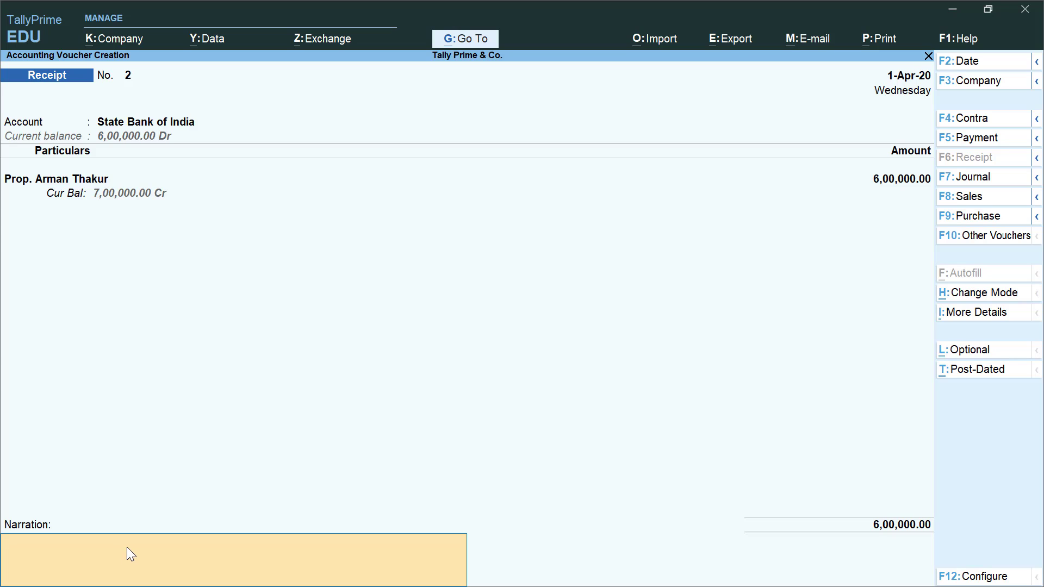
- Add narration '-INVESTED', save Receipt No. 2 and close the next blank voucher
type("-")
type("INVEST")
type("ED")
key("Return")
key("y")
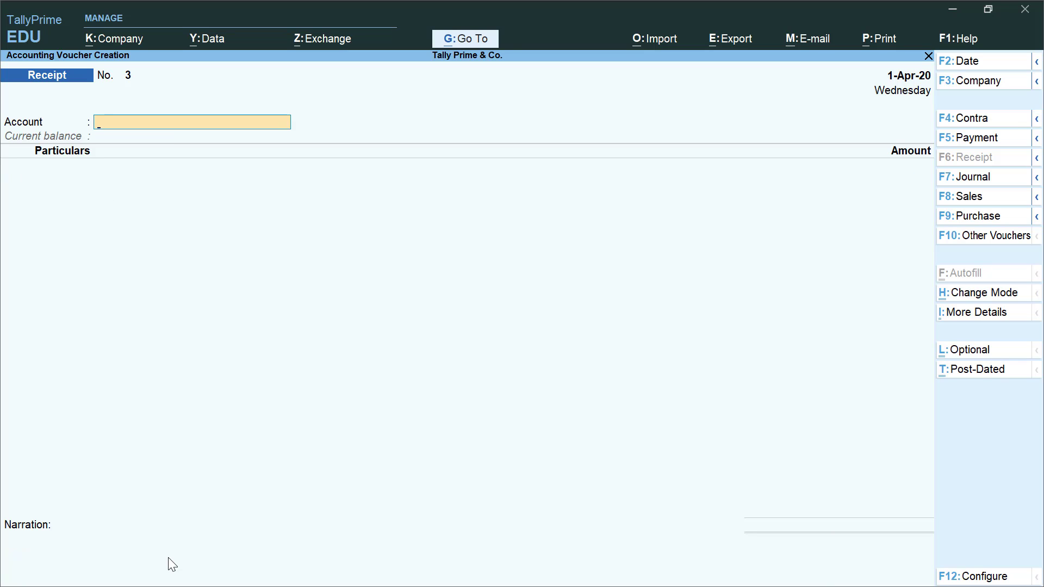
key("Escape")
- Return to the Gateway and open the Balance Sheet showing 7,00,000 totals
key("y")
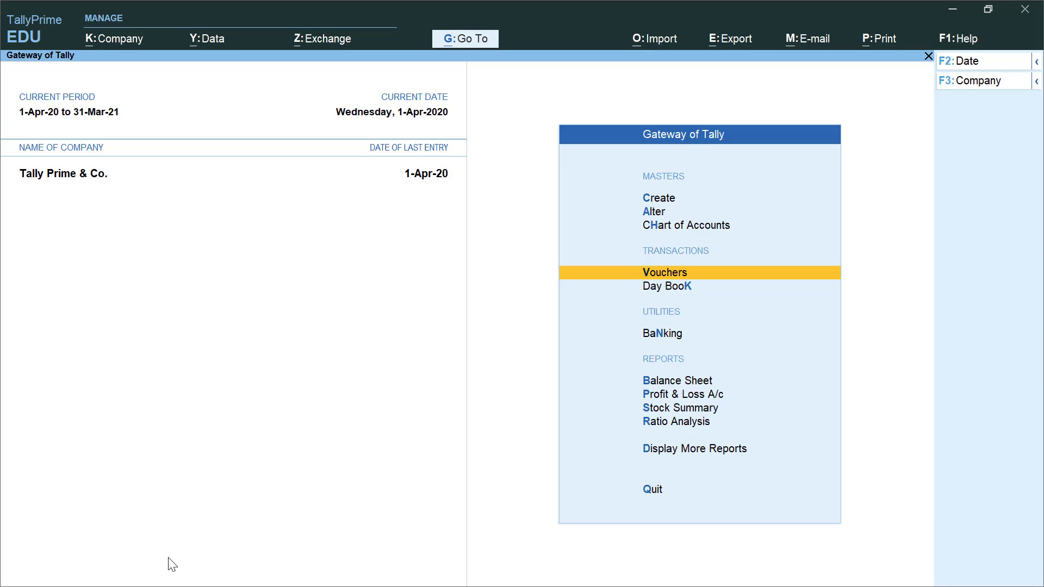
key("Escape")
key("Escape")
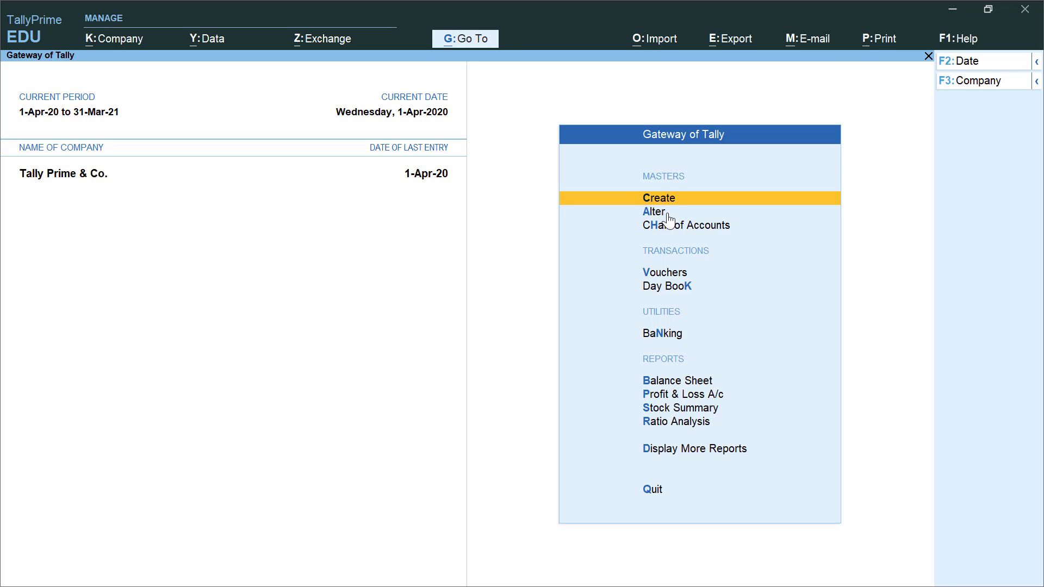
left_click(686, 387)
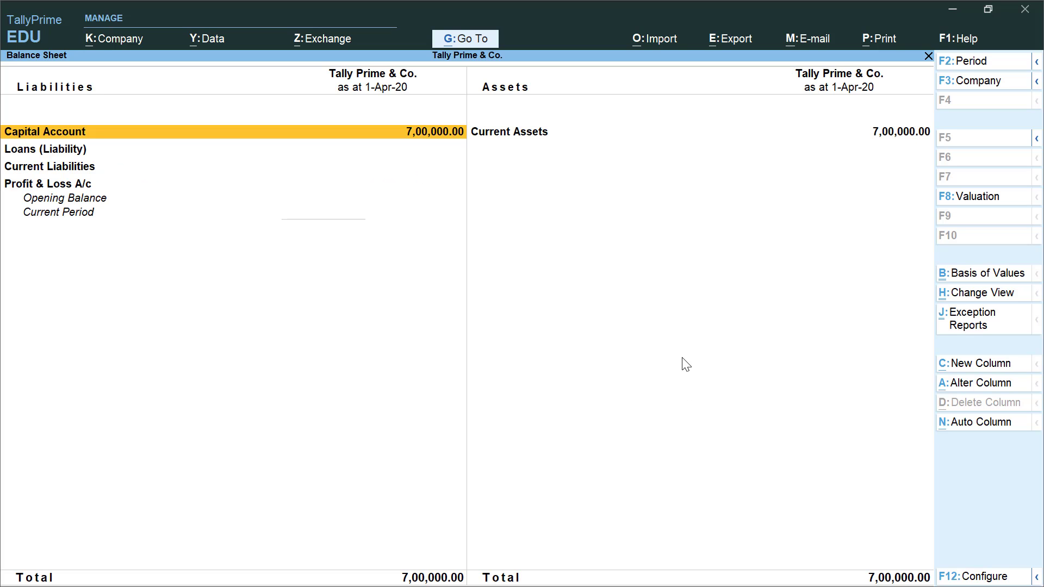
key("alt")
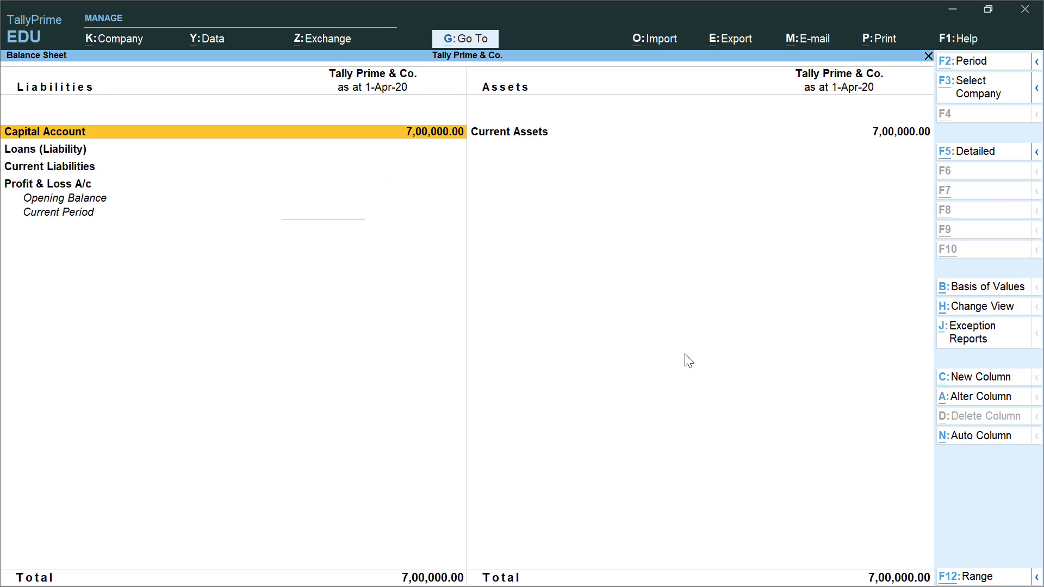
- Show the detailed view with capital 7,00,000, Cash-in-Hand 1,00,000 and Bank Accounts 6,00,000
key("alt+F5")
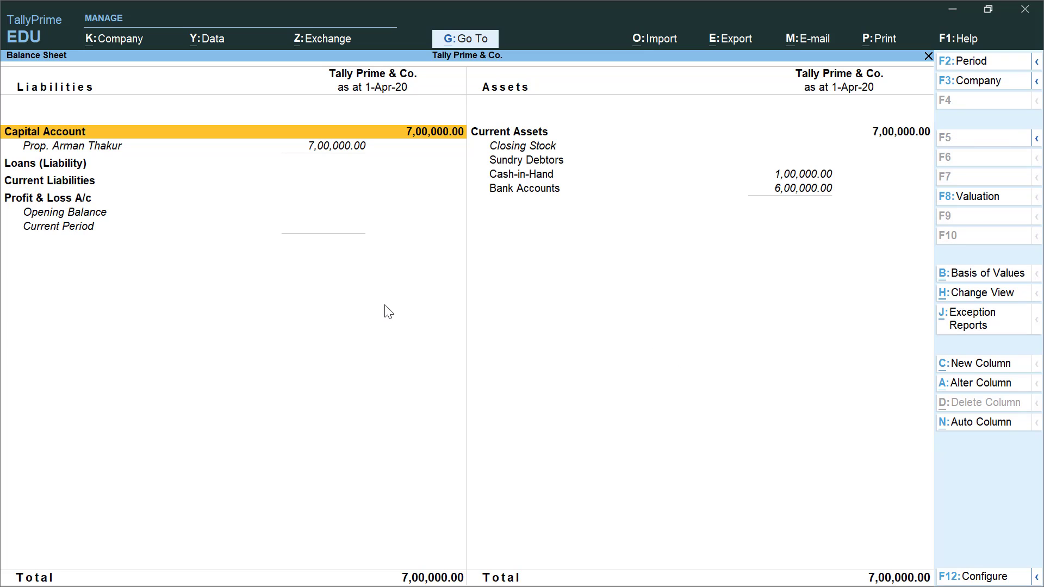
left_click(74, 146)
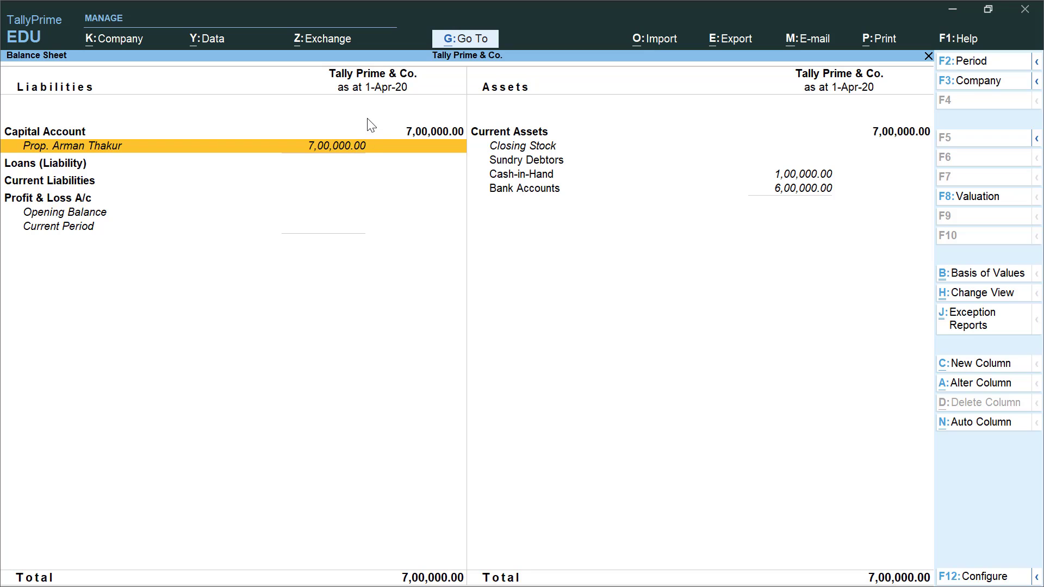
left_click(381, 134)
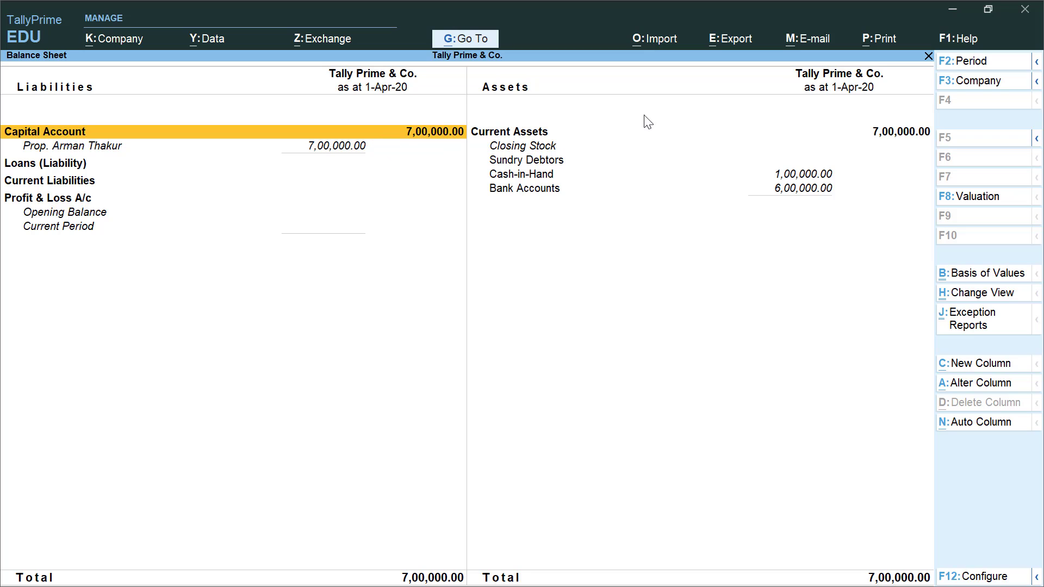
left_click(553, 131)
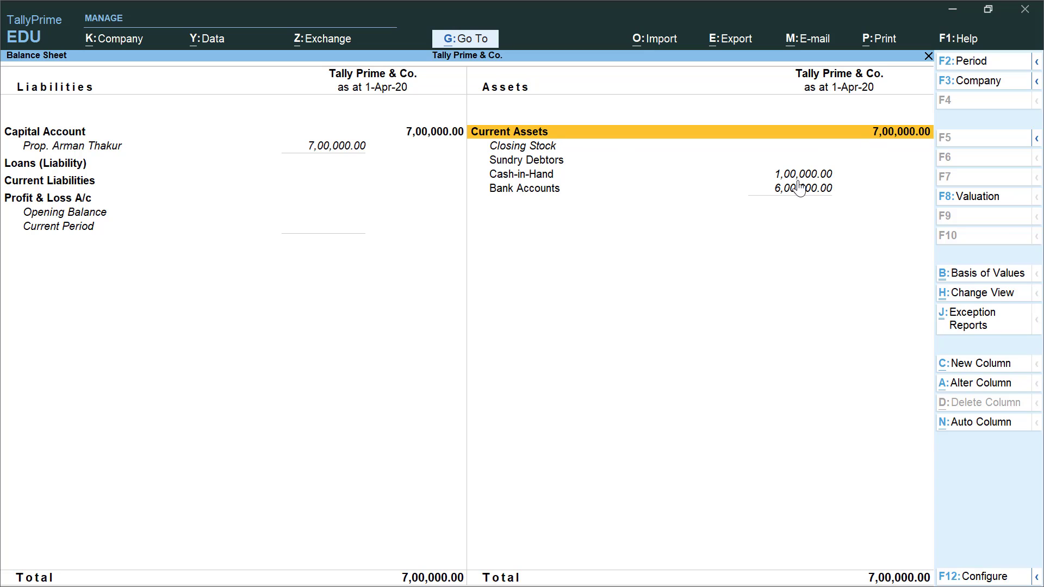
left_click(517, 177)
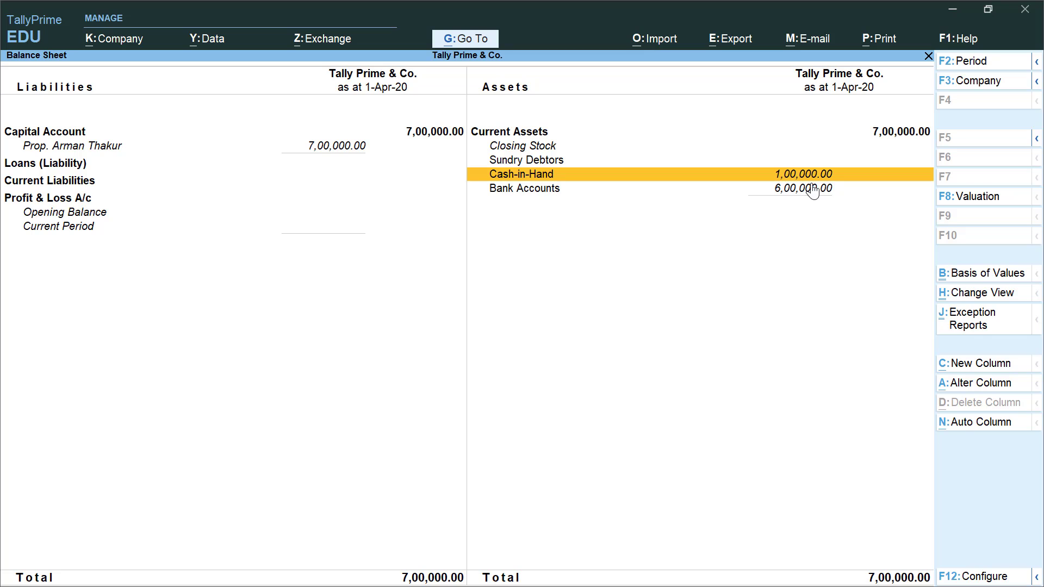
left_click(526, 190)
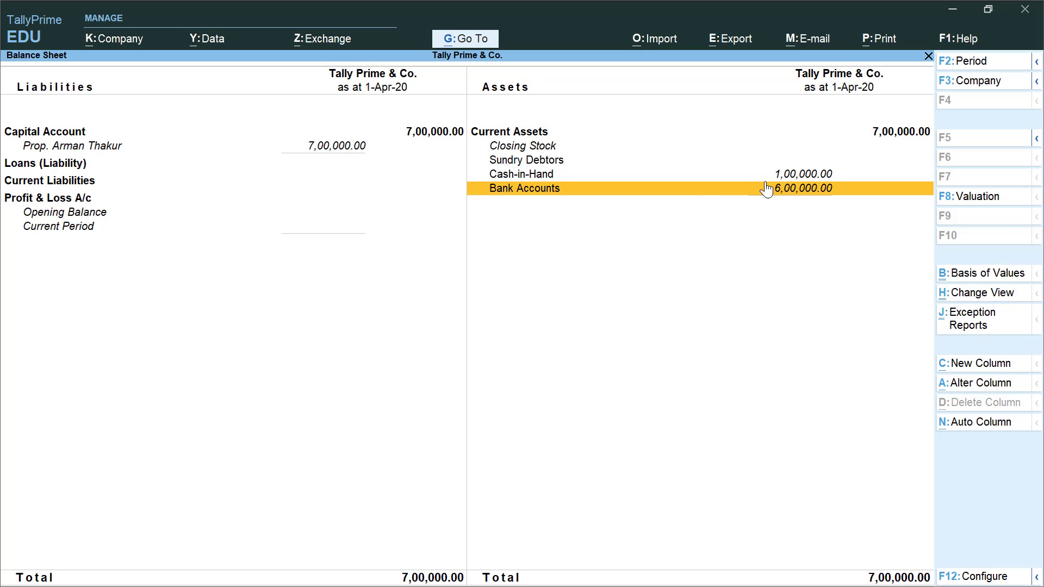
left_click(264, 136)
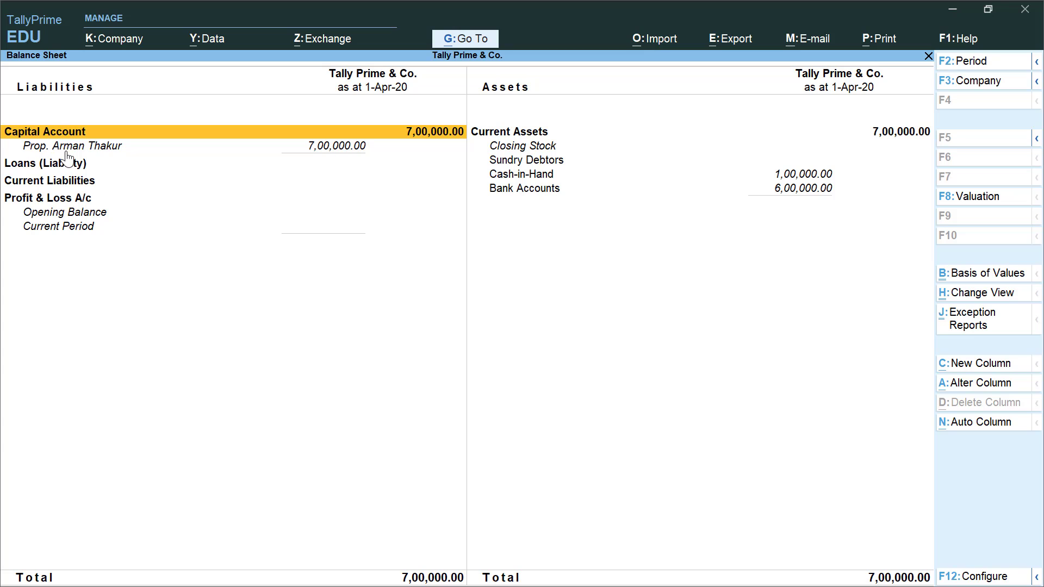
left_click(305, 160)
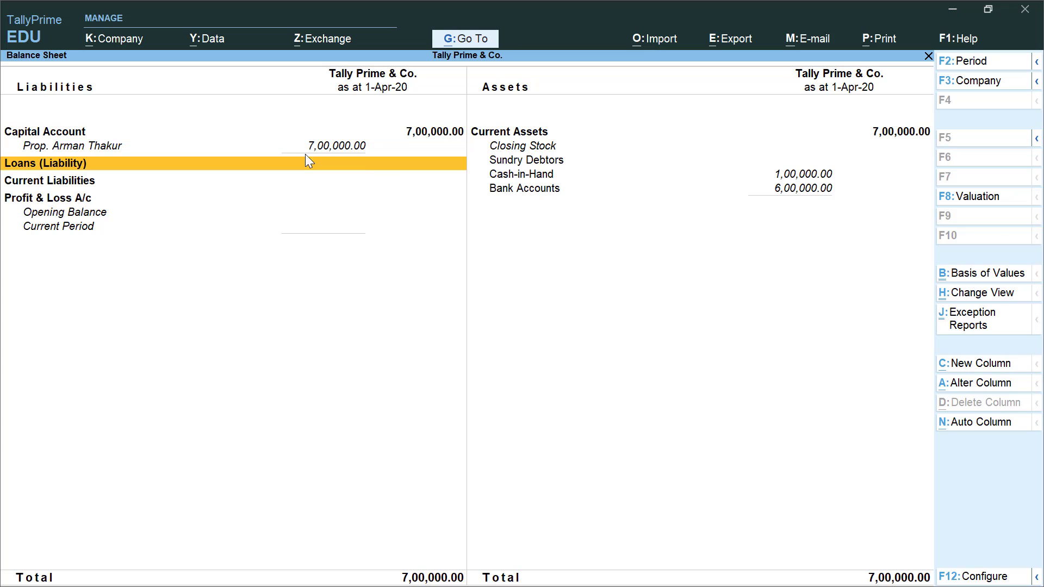
- Highlight the proprietor's capital row, then exit the Balance Sheet to the Gateway of Tally
left_click(335, 149)
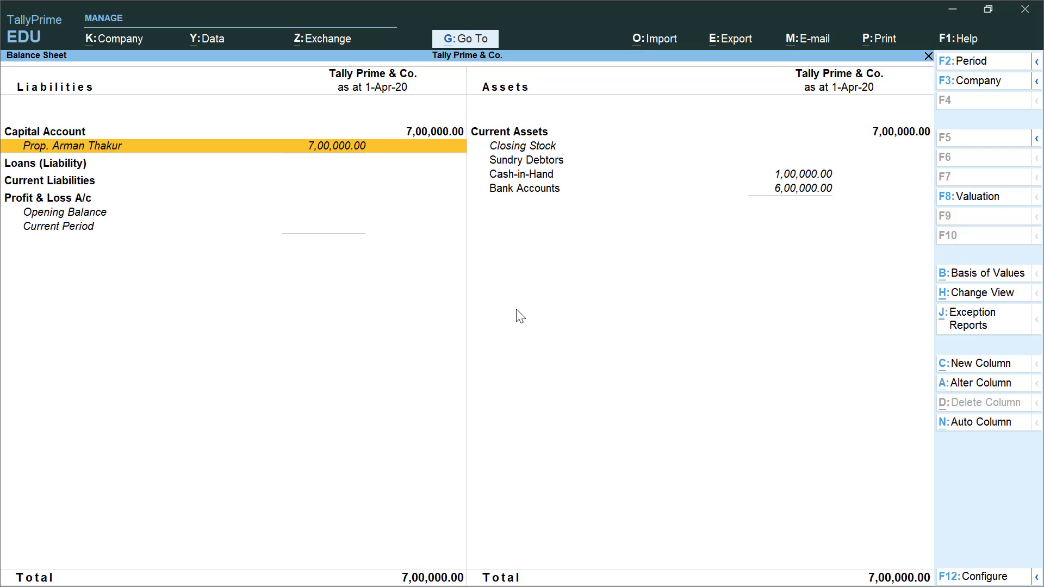
key("Escape")
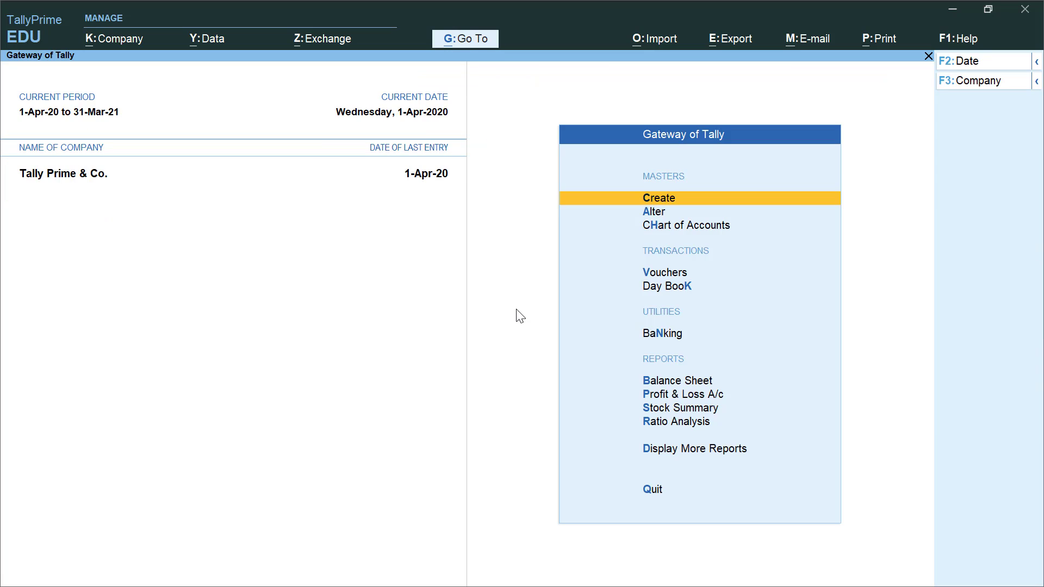